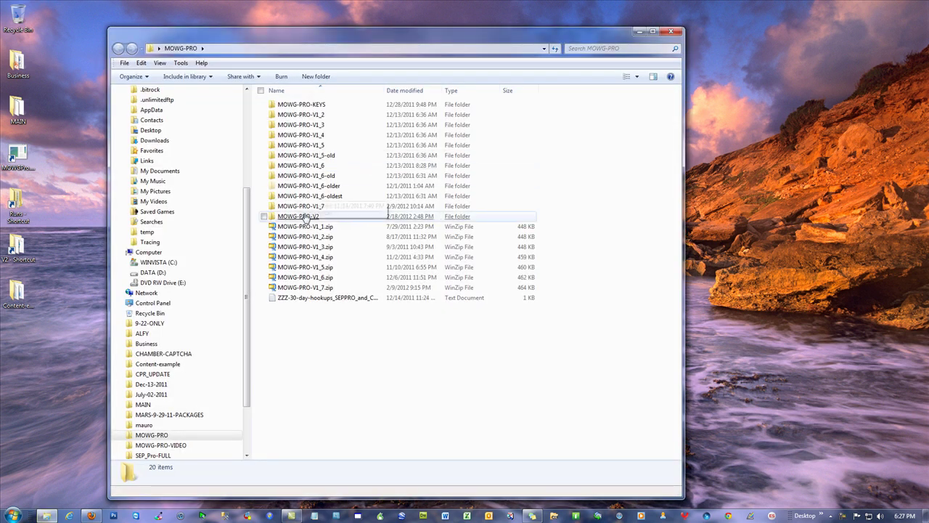
- Run MOWGProfessionalInstaller.exe from the MOWG-PRO-V2 folder to view its setup screen, quit the setup and close the folder window
double_click(306, 219)
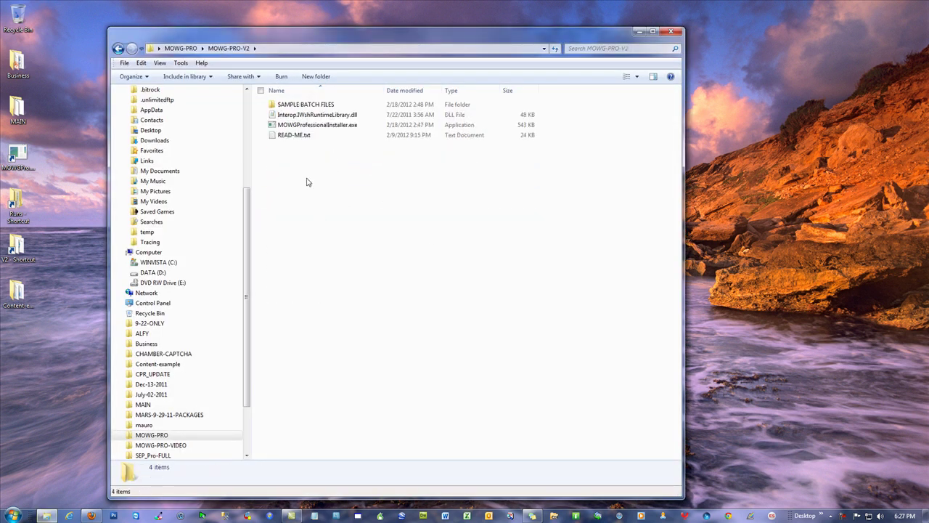
double_click(325, 128)
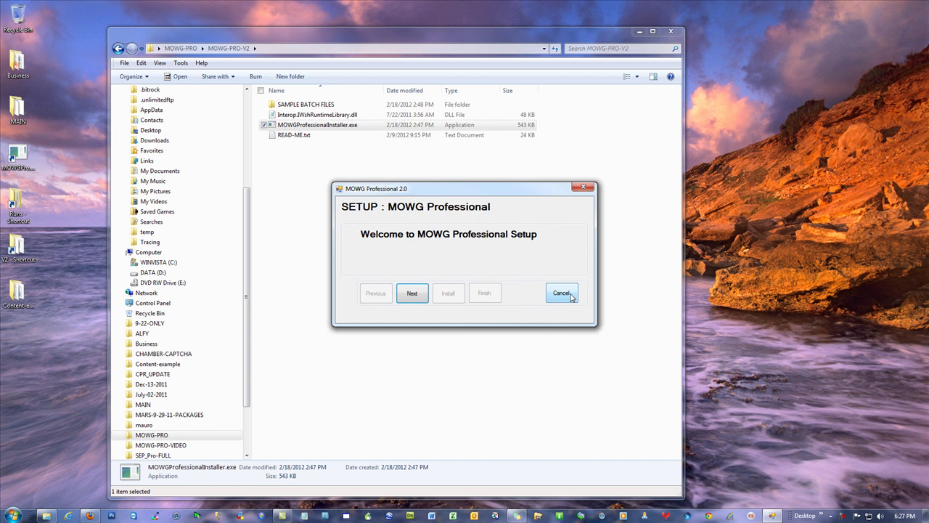
click(570, 294)
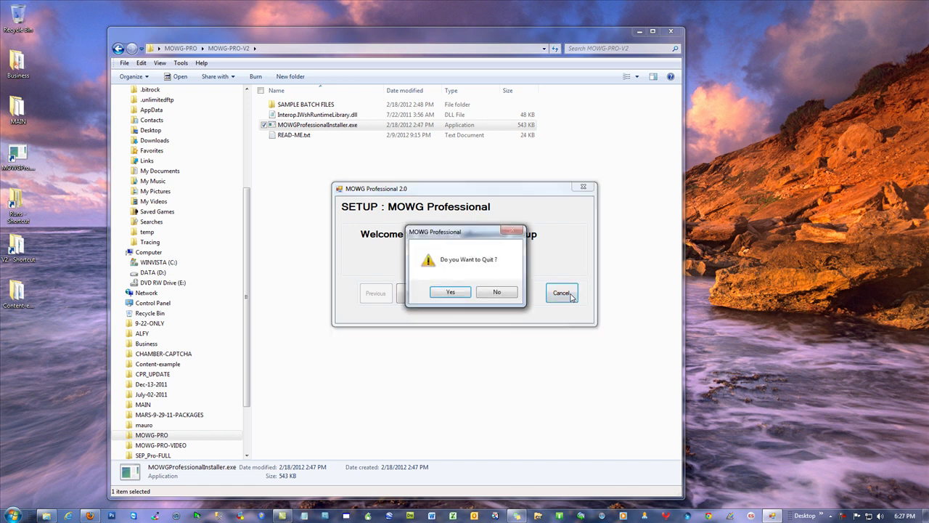
click(451, 291)
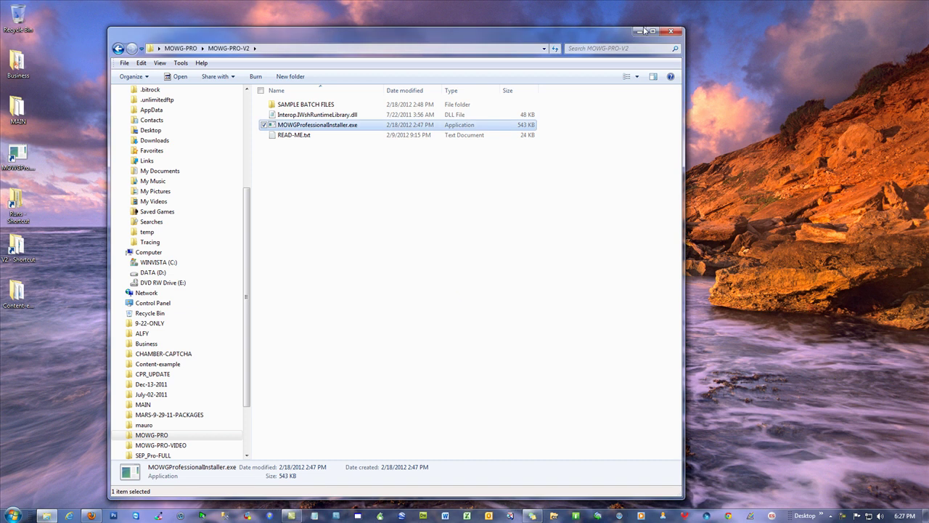
click(672, 32)
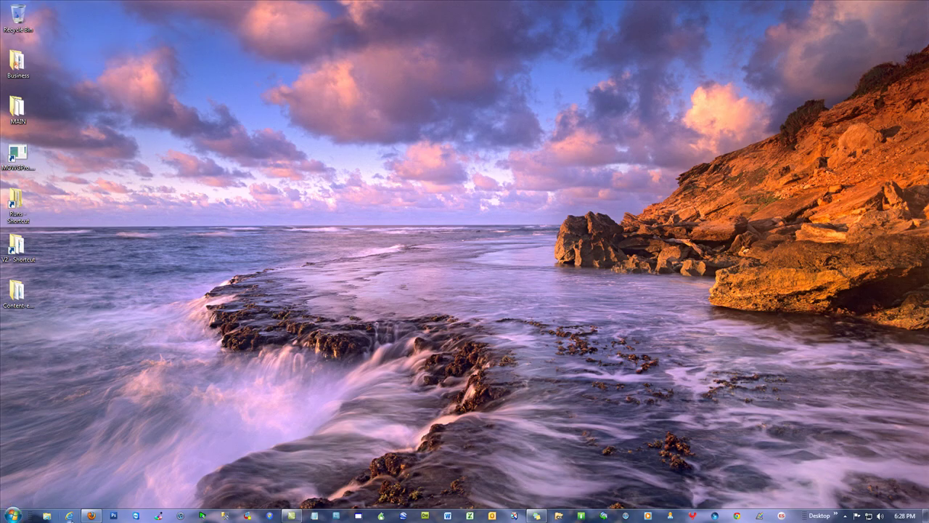
- Open Internet Explorer and close it again
click(70, 515)
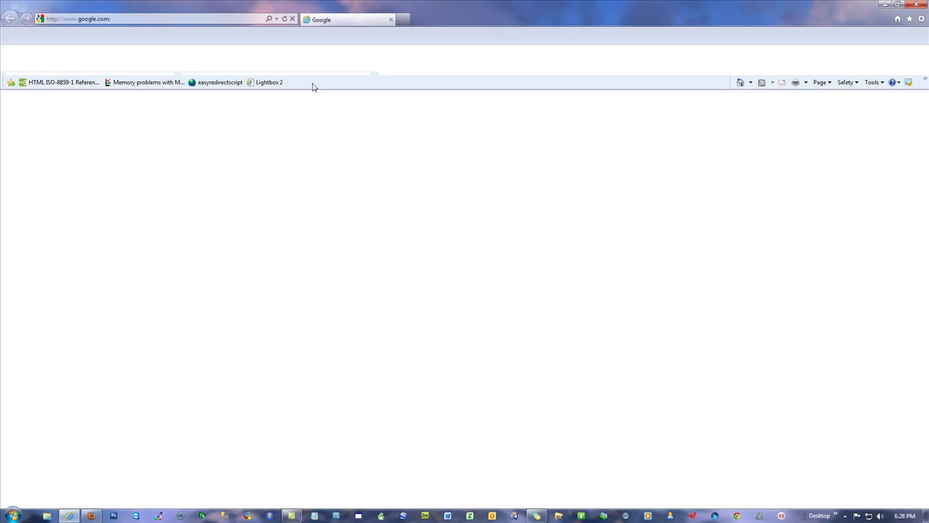
click(921, 7)
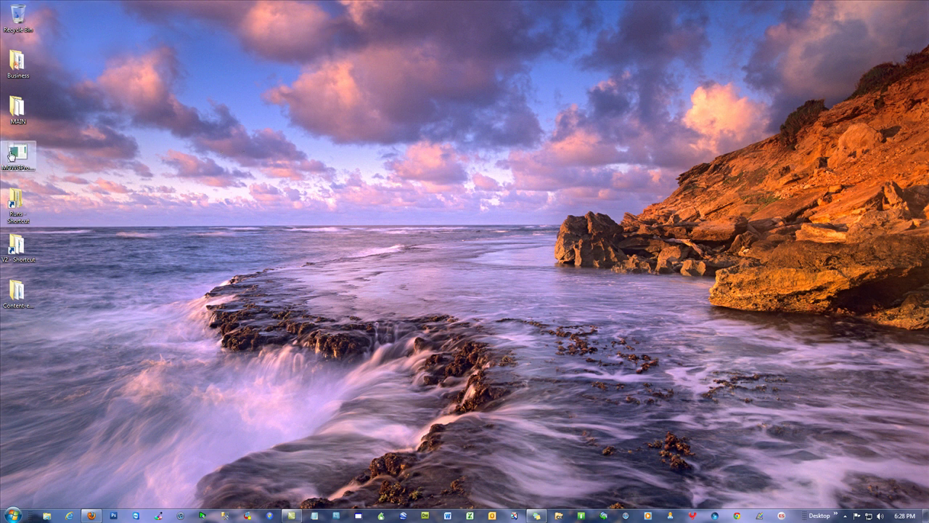
- Check the User Account Control notification level under User Accounts in Control Panel, leaving without saving changes
click(13, 515)
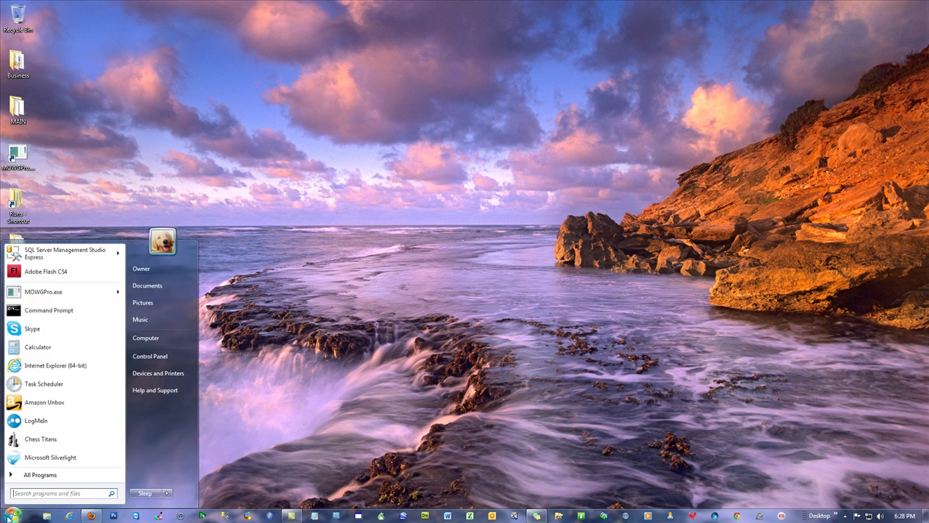
click(151, 355)
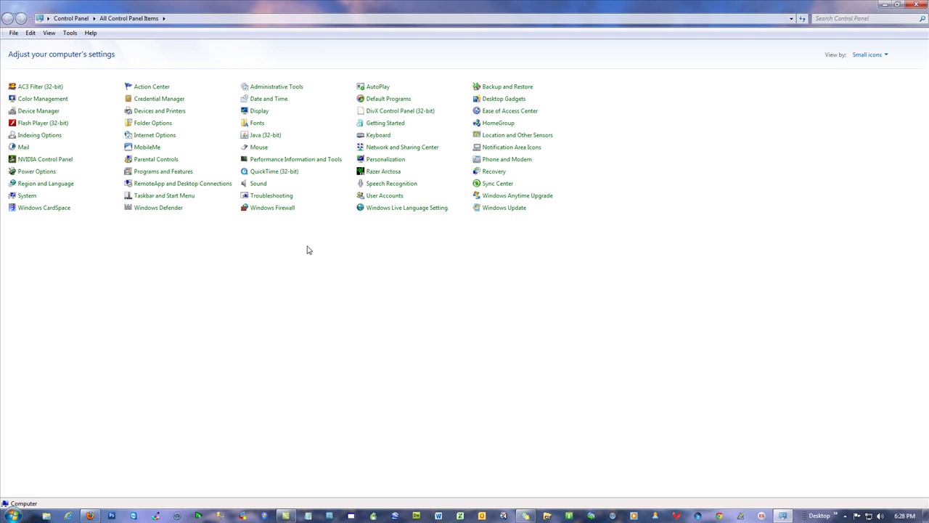
click(385, 196)
click(172, 151)
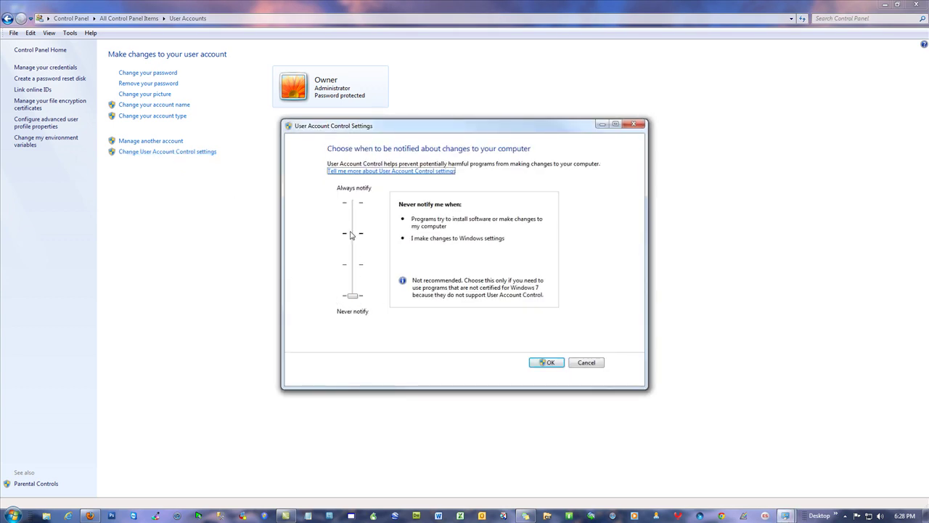
click(587, 364)
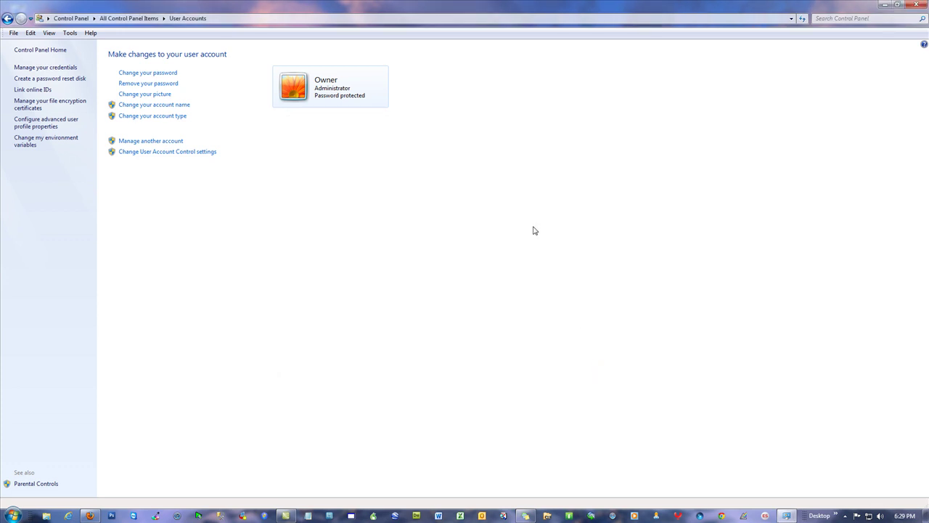
click(917, 5)
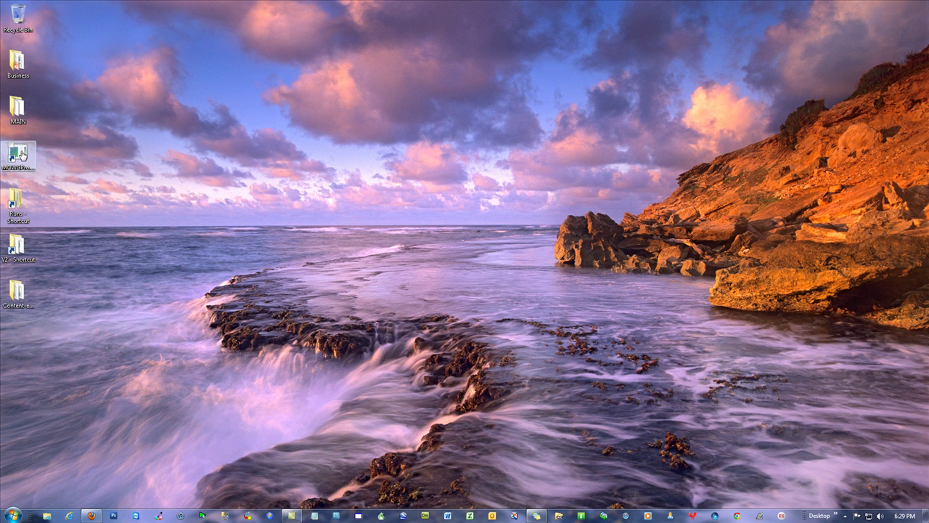
- Reopen the User Account Control settings, review the notification level once more, and cancel and close Control Panel
click(13, 515)
click(156, 353)
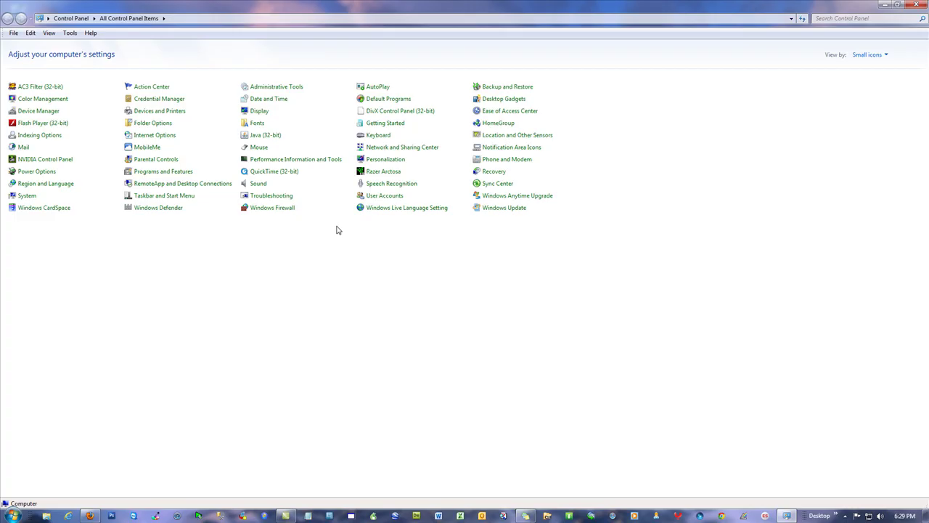
click(385, 199)
click(167, 152)
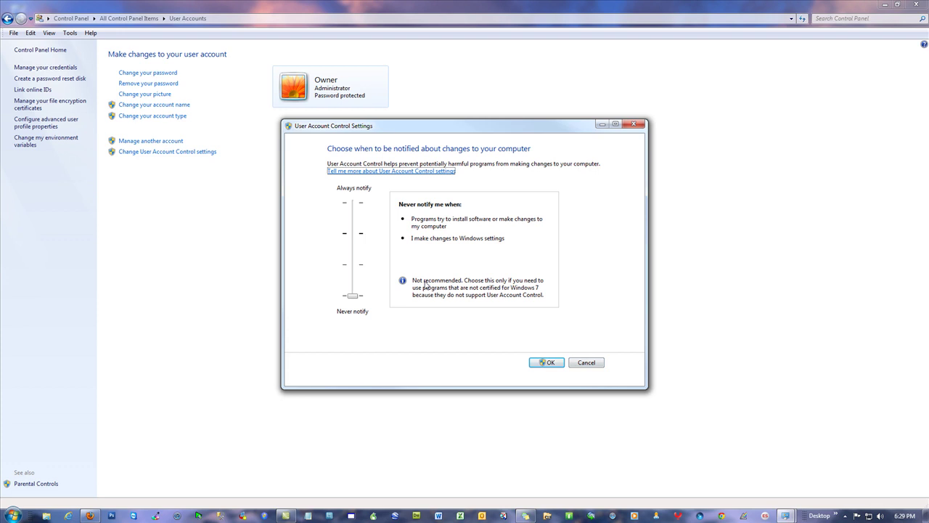
click(593, 364)
click(917, 5)
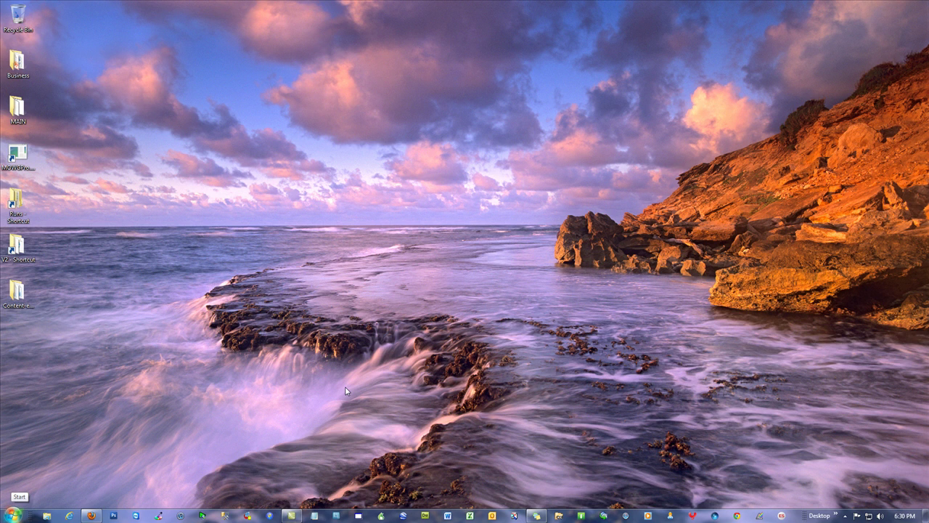
- Start Excel, view the MOWG toolbar 17 commands and the separate columns across cells A1 to E1, and close Excel
click(470, 515)
click(283, 63)
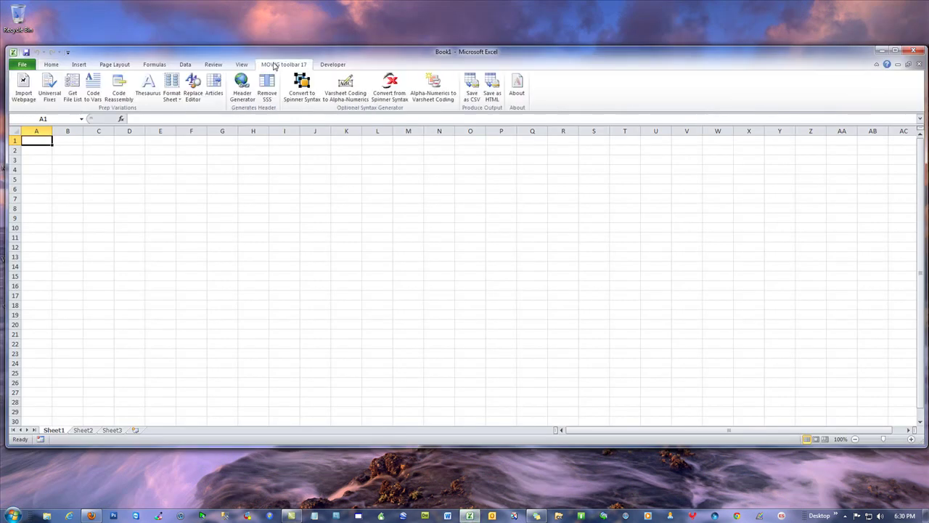
click(65, 143)
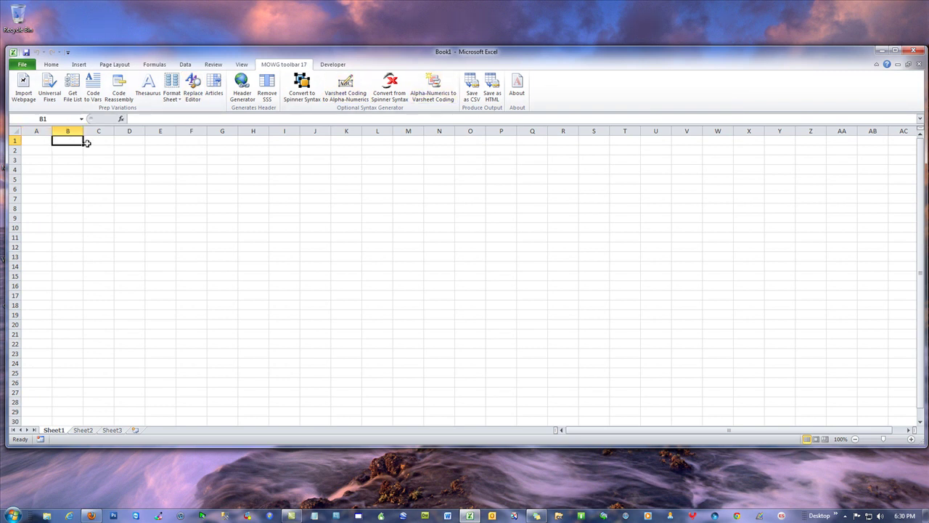
click(38, 140)
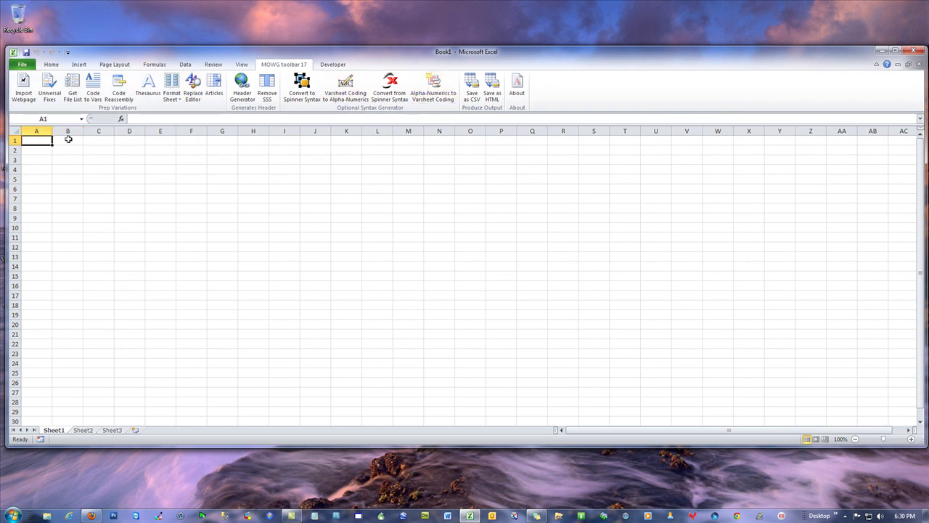
click(68, 139)
click(93, 139)
click(139, 139)
click(172, 138)
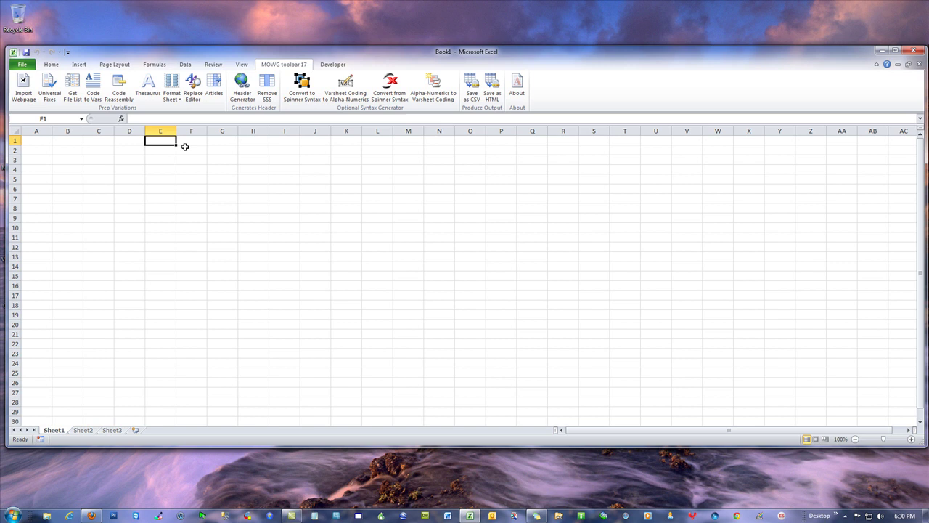
click(100, 140)
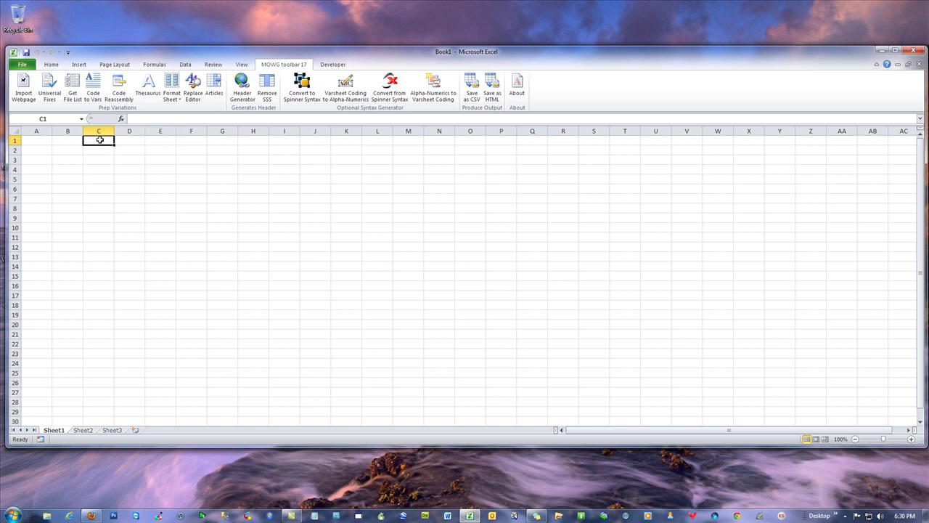
click(911, 50)
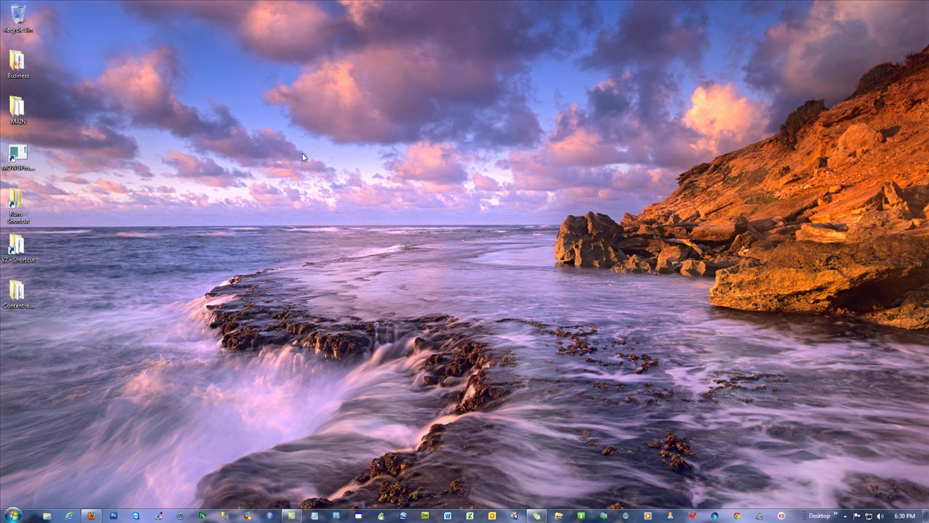
- Set the Windows list separator to the pipe character | in the additional format settings of Region and Language
click(11, 516)
click(178, 358)
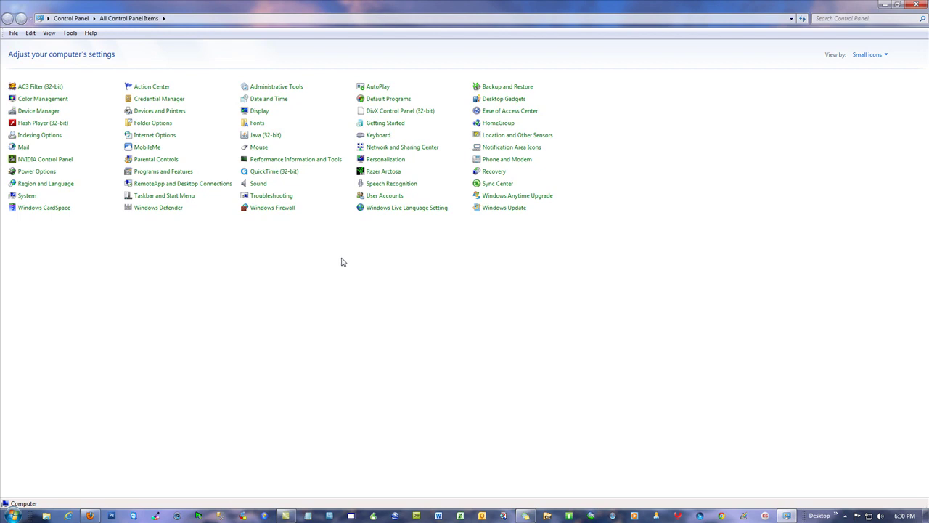
click(46, 183)
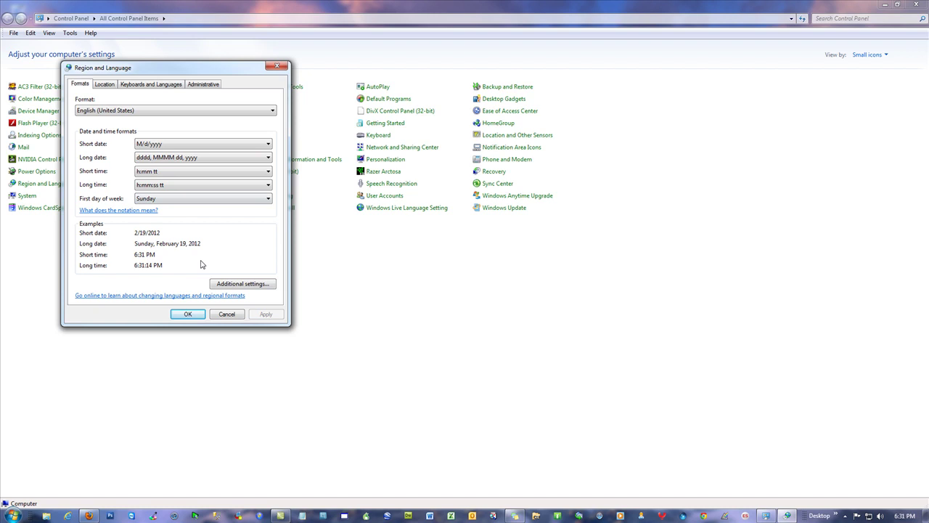
click(246, 287)
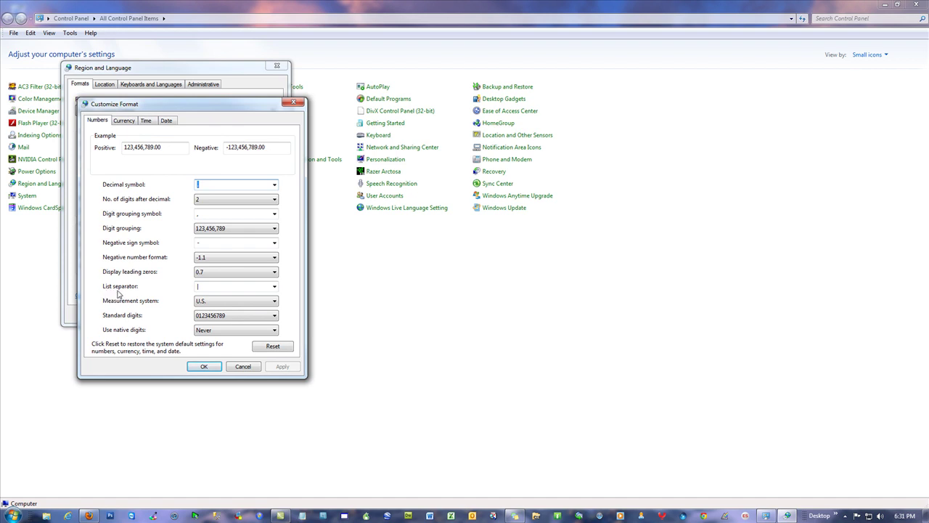
click(211, 287)
text(;)
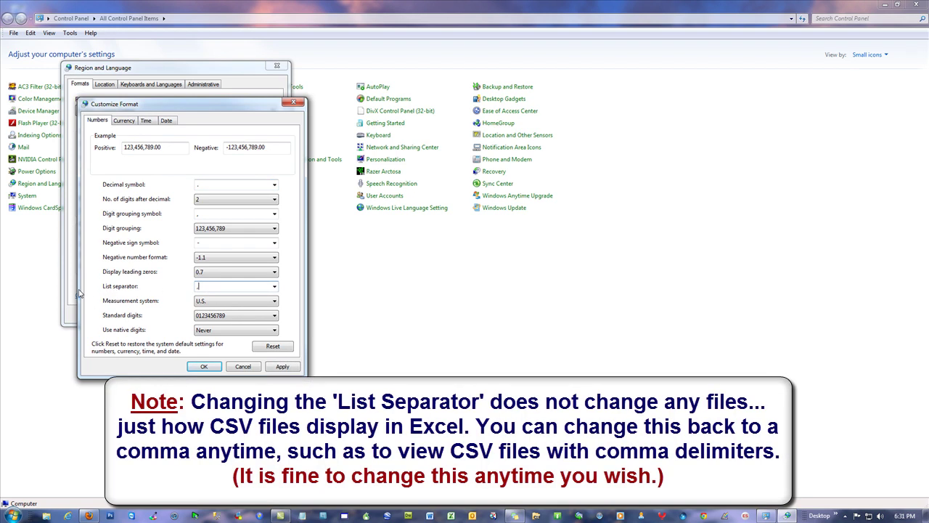
key(BackSpace)
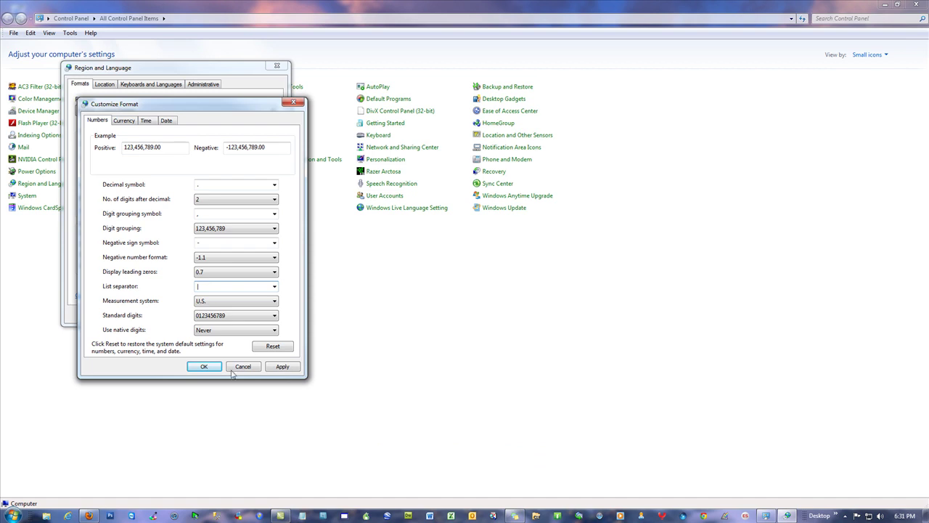
click(198, 369)
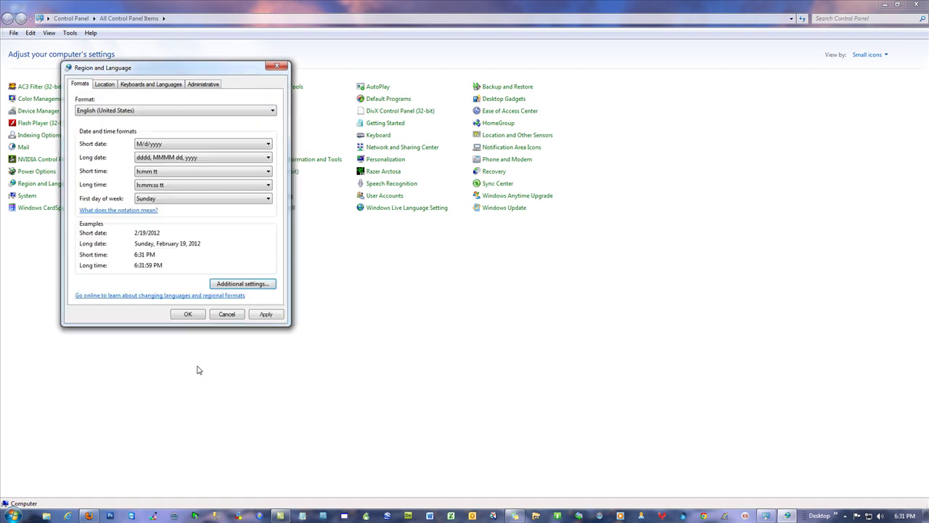
click(182, 318)
click(915, 6)
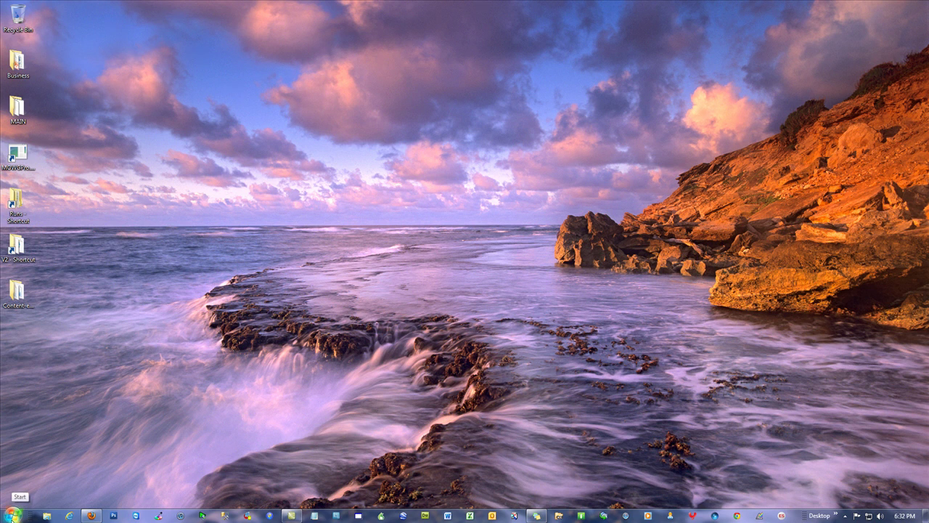
- Reopen the additional Region and Language format settings to check the list separator, and cancel out without changes
click(13, 515)
click(156, 354)
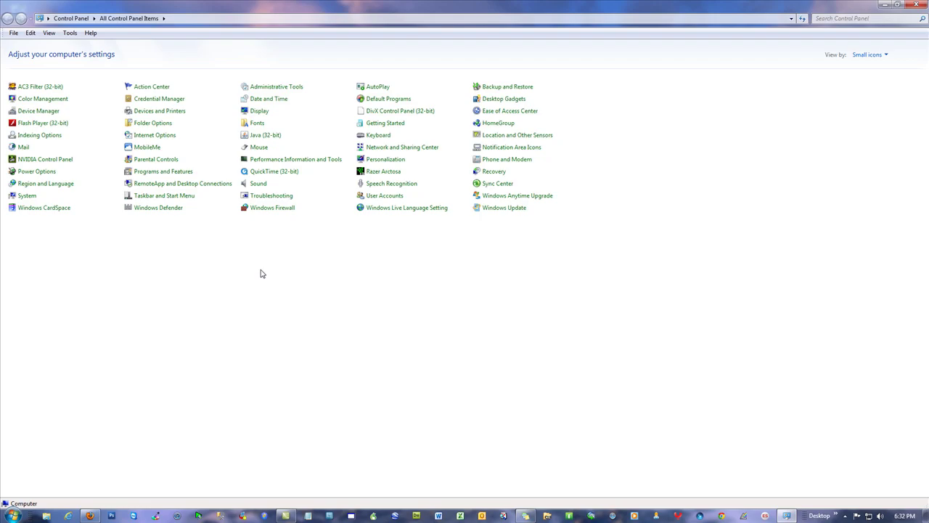
click(45, 186)
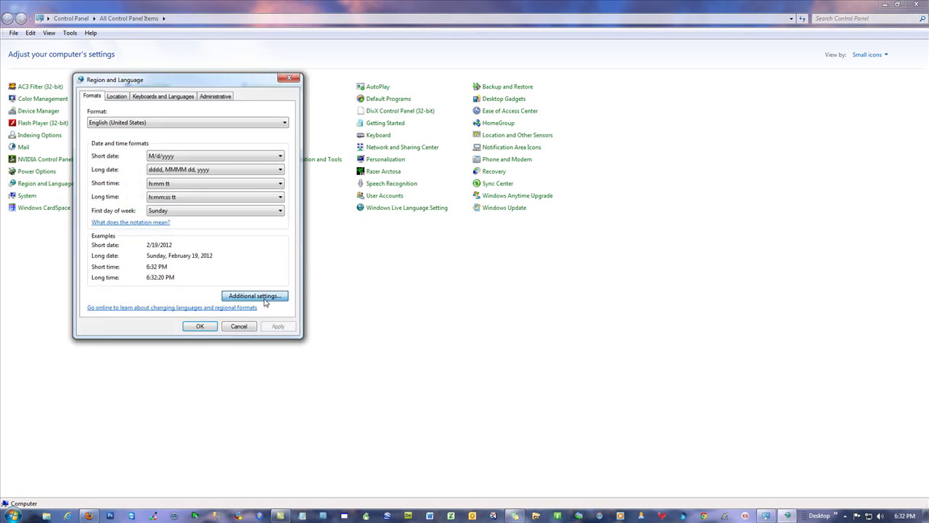
click(265, 299)
click(221, 297)
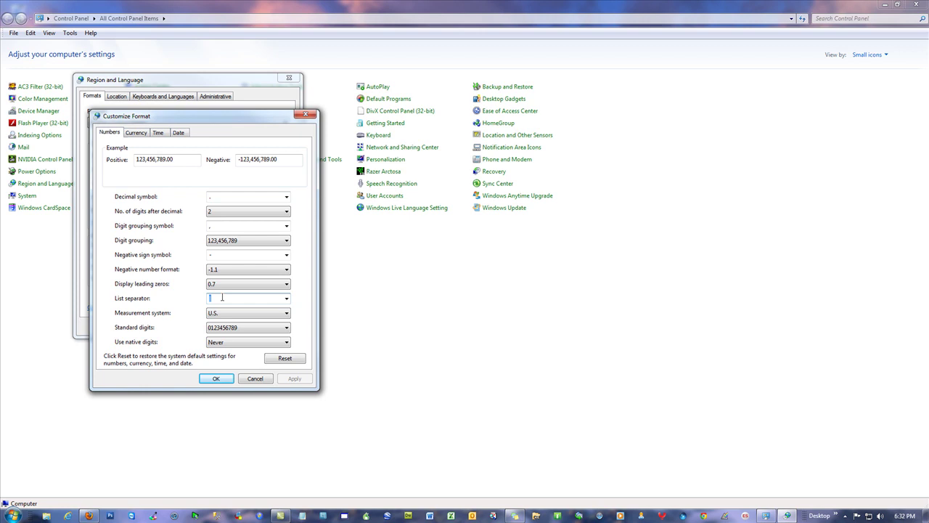
click(253, 380)
click(238, 326)
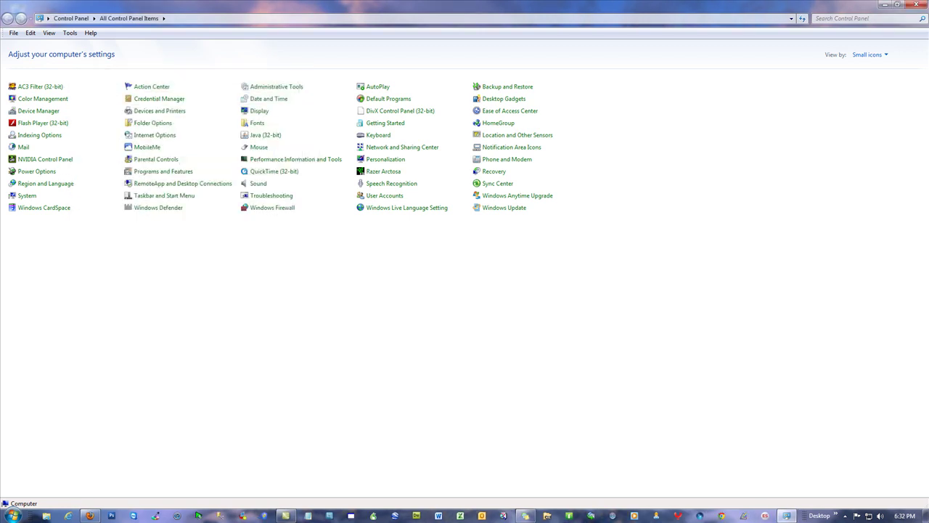
click(917, 5)
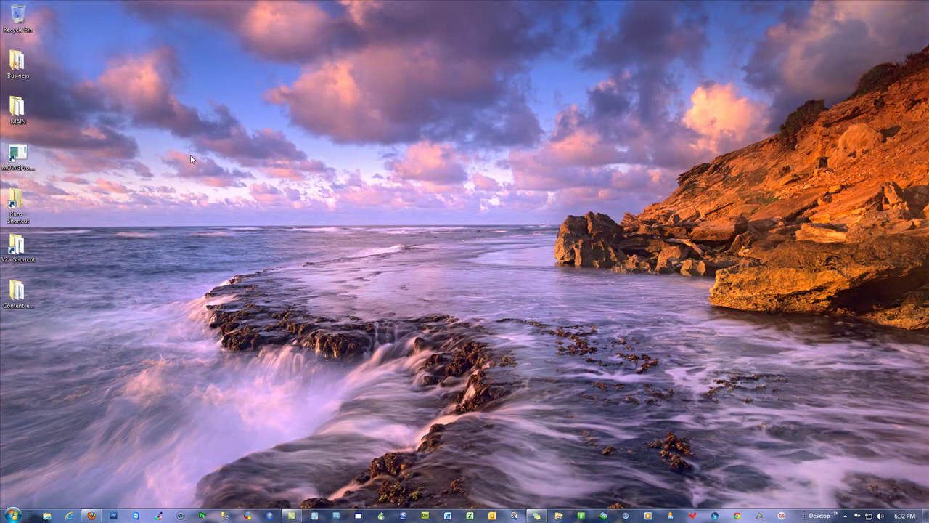
- Start Excel and close it again
click(470, 515)
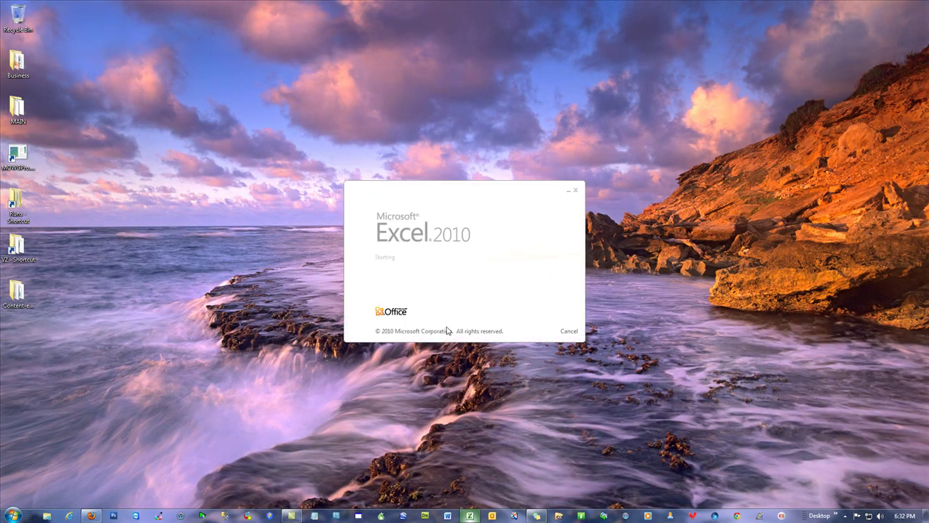
click(915, 52)
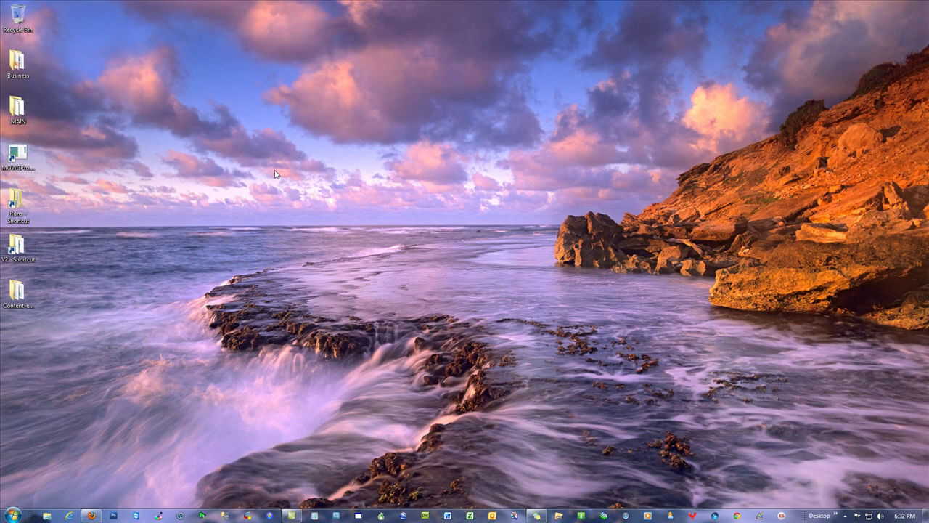
- Create a new text document named test on the desktop
right_click(296, 156)
mouse_move(369, 264)
click(442, 381)
text(test)
key(Return)
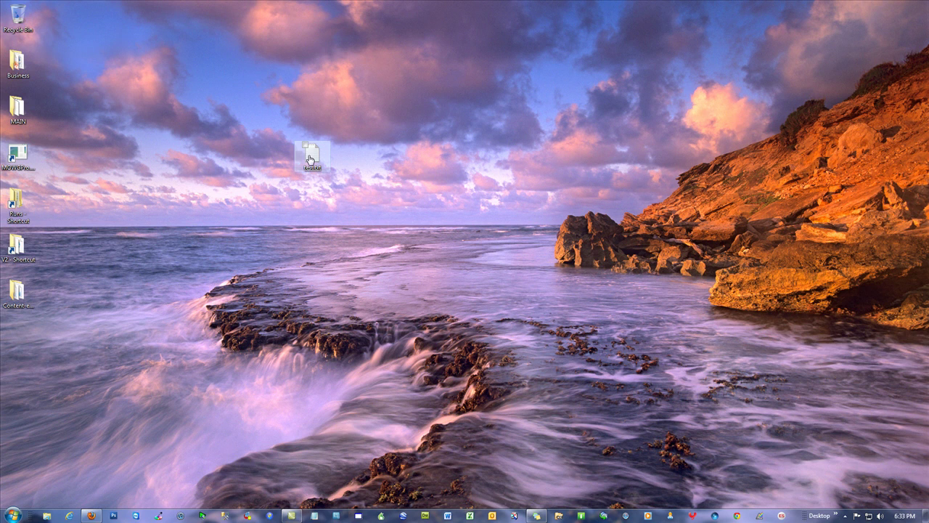
- Rename the test file on the desktop as test.csv by changing its extension
click(316, 163)
right_click(316, 163)
click(370, 357)
double_click(318, 168)
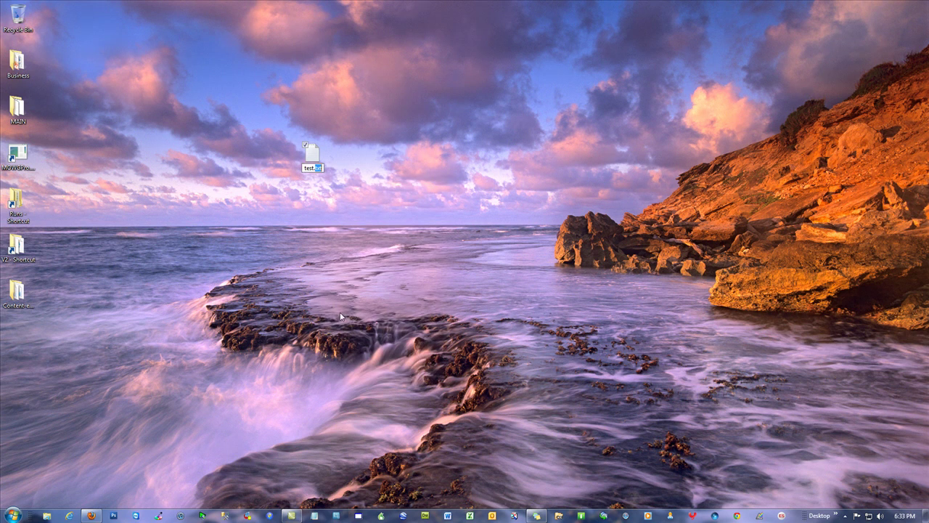
text(csv)
key(Return)
click(508, 263)
- Rename the desktop file as test.html and accept the extension change
right_click(312, 156)
click(341, 326)
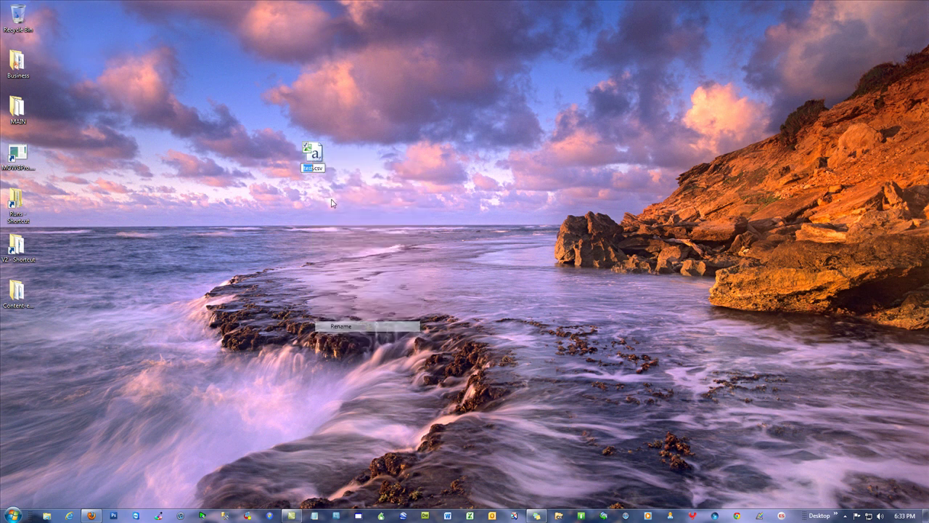
double_click(316, 168)
text(html)
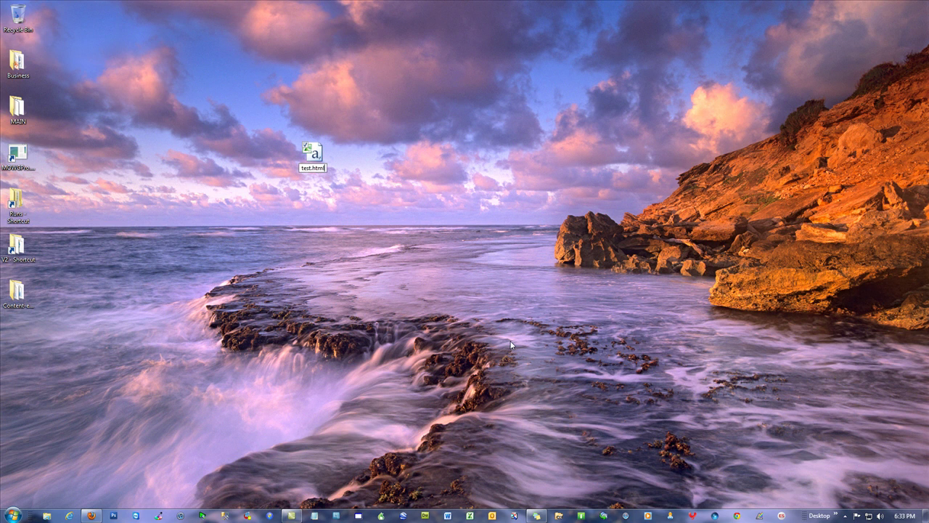
key(Return)
key(Return)
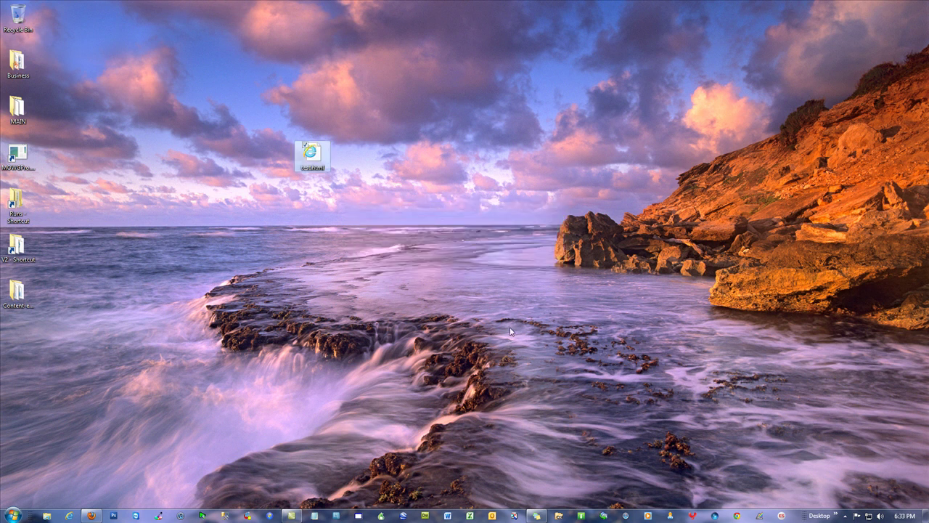
mouse_move(314, 160)
mouse_down()
mouse_move(213, 104)
mouse_move(327, 140)
mouse_move(313, 157)
mouse_up()
right_click(314, 156)
click(227, 195)
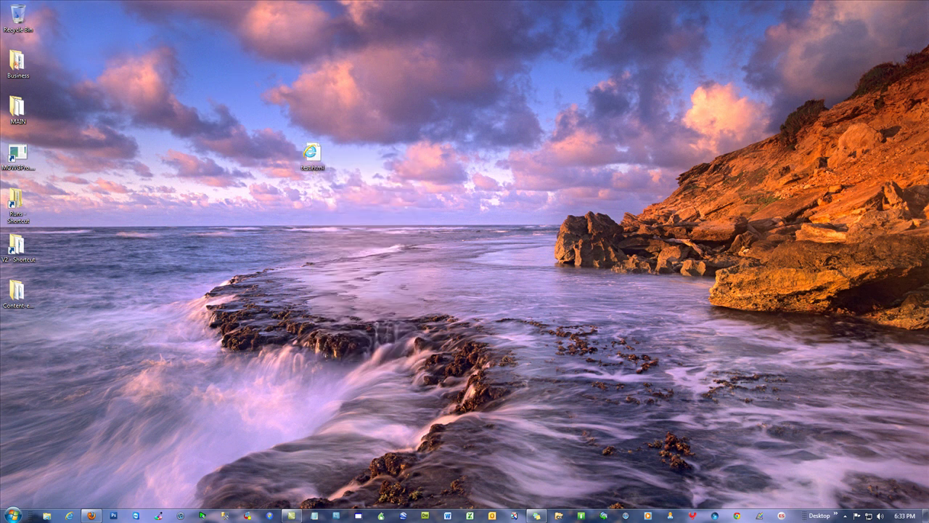
- Turn on hiding extensions for known file types in the Folder Options view settings and close the Libraries window
click(48, 515)
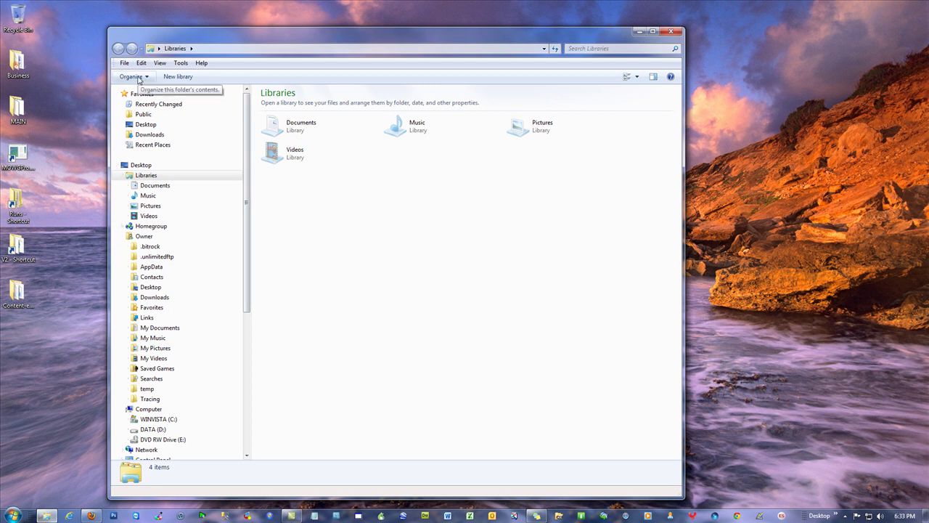
click(136, 77)
click(181, 63)
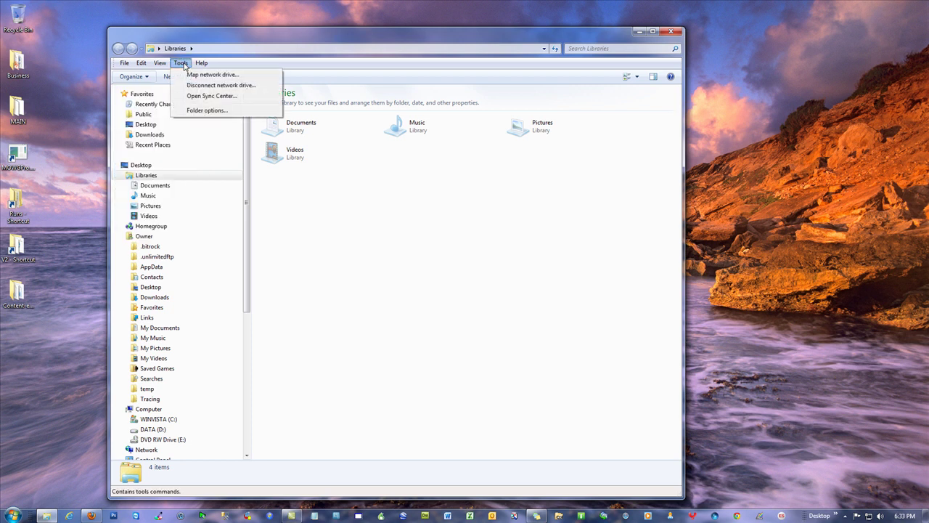
click(206, 111)
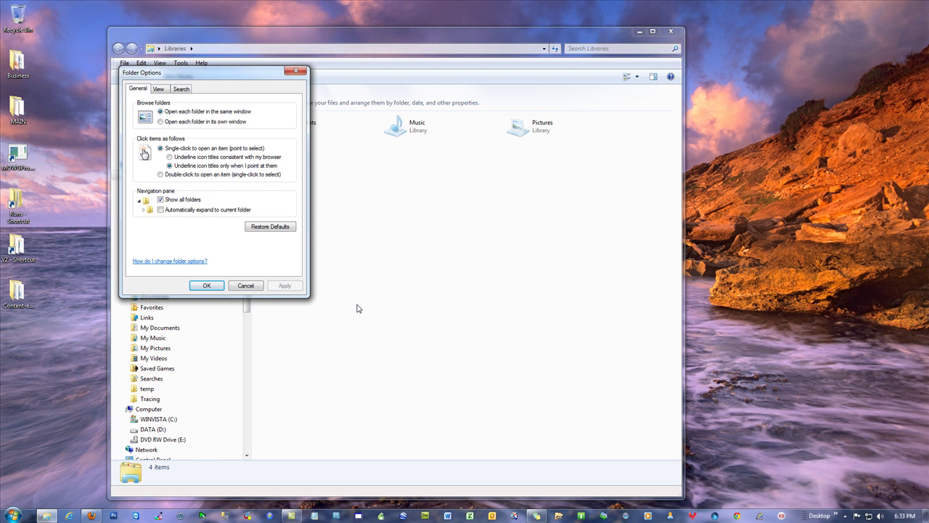
click(158, 89)
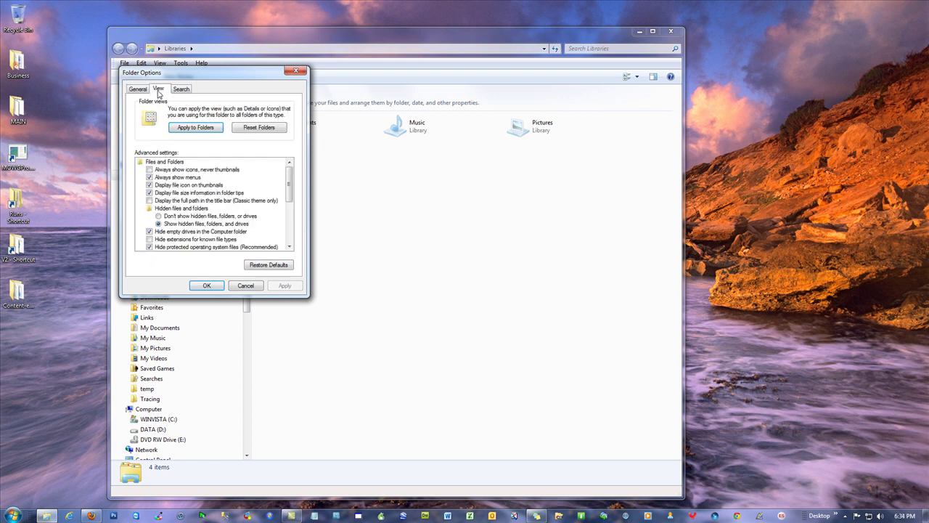
click(150, 240)
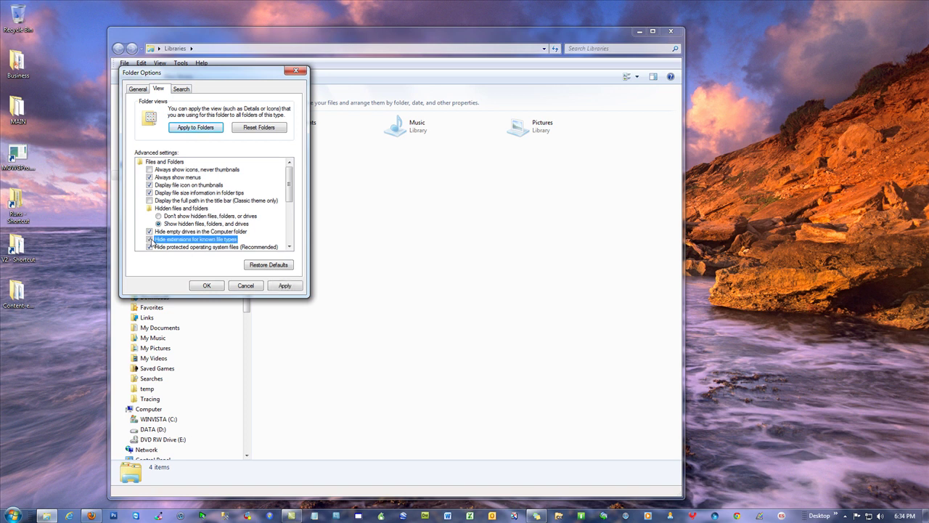
click(206, 286)
click(672, 33)
- Move the HTML test file slightly lower on the desktop and rename it as test.csv while its extension is hidden
drag(313, 167, 313, 215)
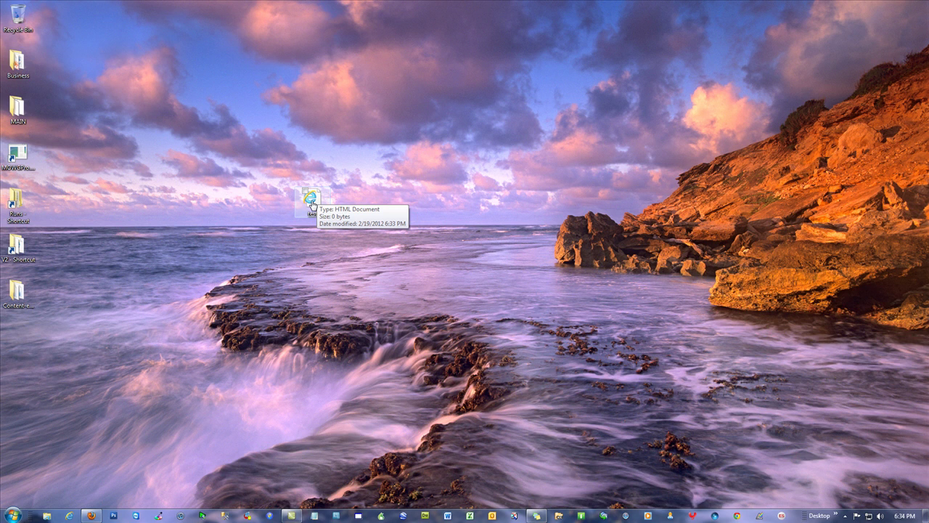
right_click(313, 199)
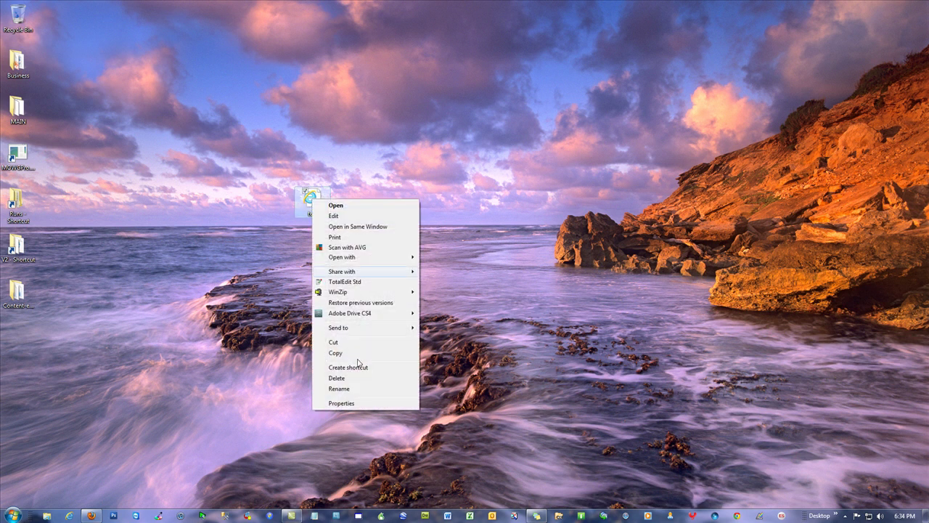
click(339, 389)
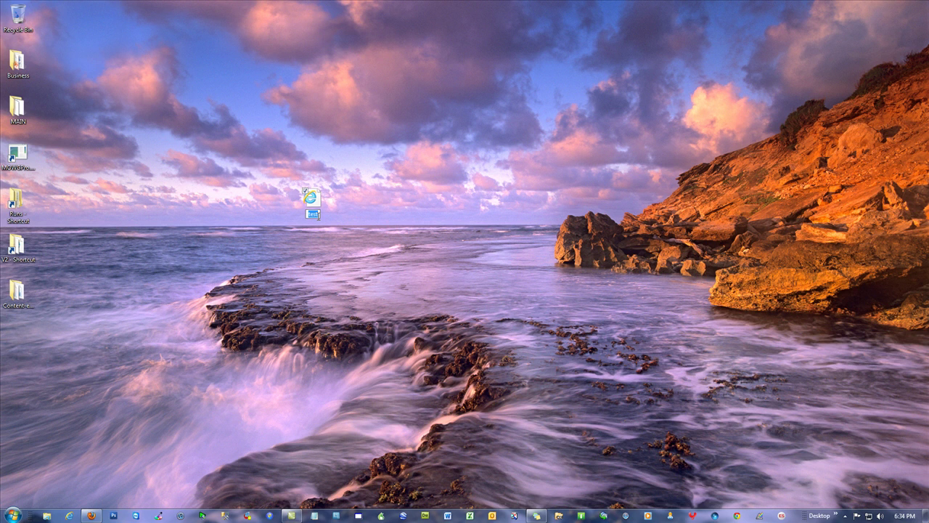
key(End)
text(.csv)
key(Return)
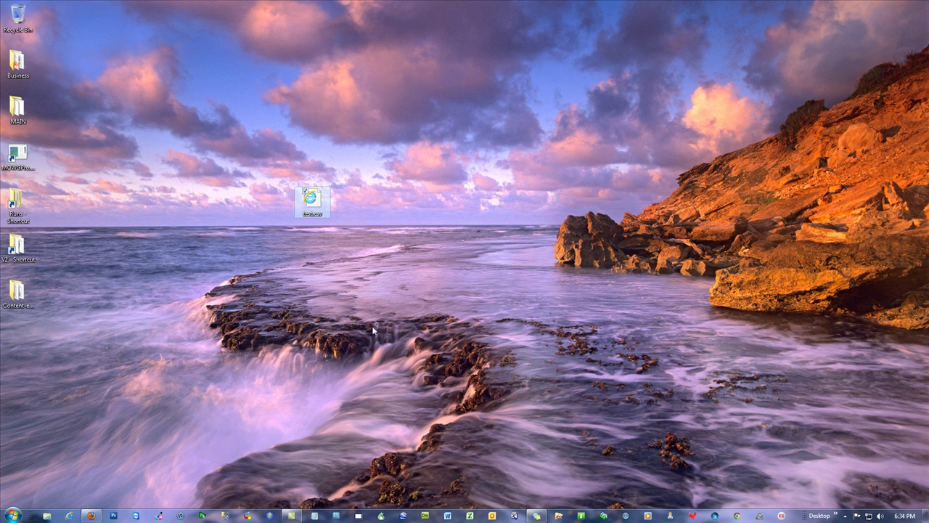
- Turn off hiding extensions for known file types in the Folder Options view settings and close the Libraries window
click(47, 516)
click(132, 78)
click(177, 173)
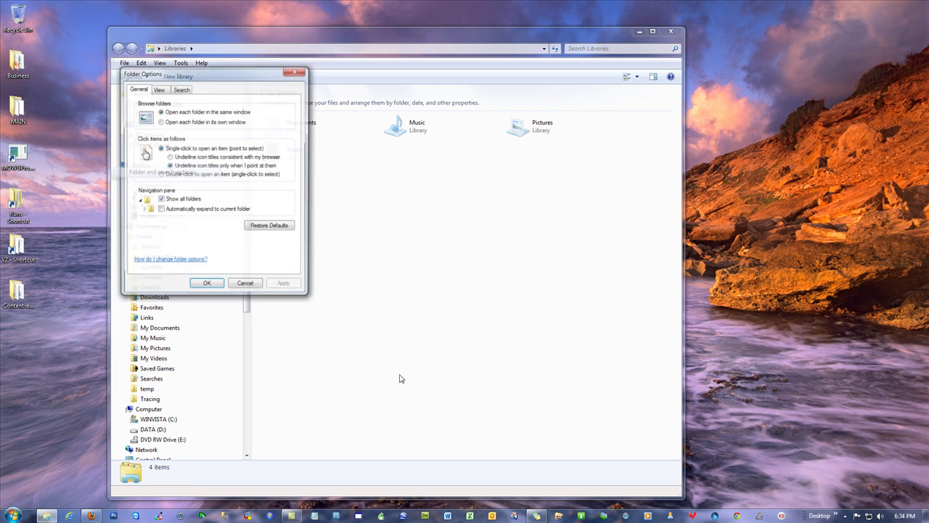
click(163, 90)
click(151, 239)
click(194, 286)
key(alt+F4)
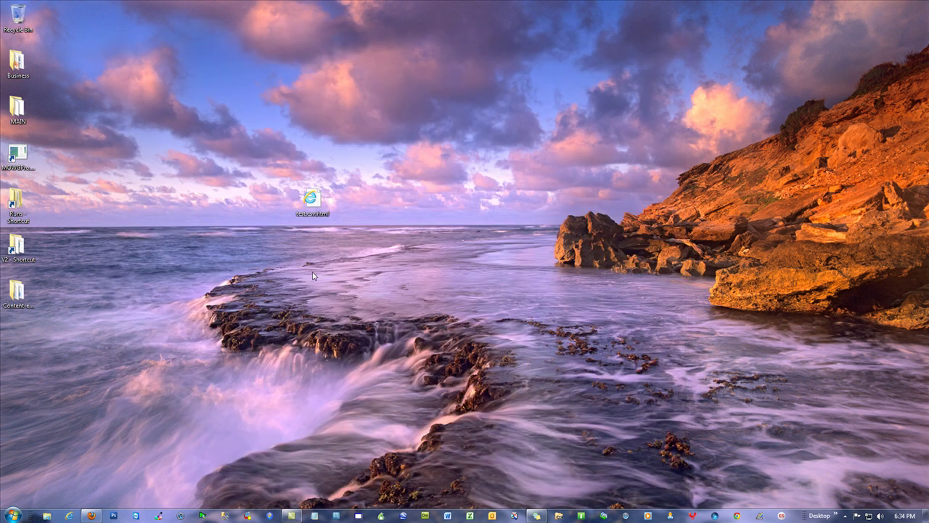
- Rename the desktop file as test.csv by removing the html extension, and accept the extension change
click(313, 207)
right_click(314, 206)
click(364, 392)
double_click(320, 214)
key(Delete)
key(Return)
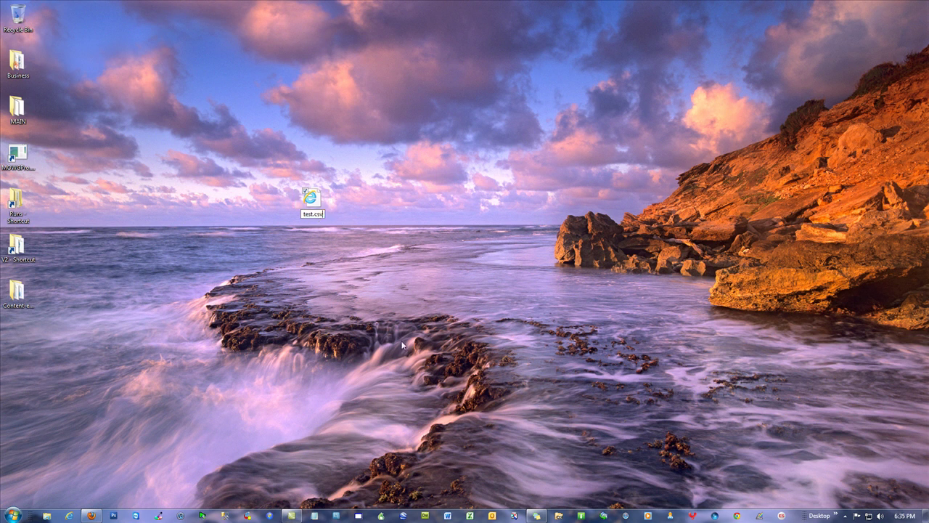
drag(469, 211, 332, 261)
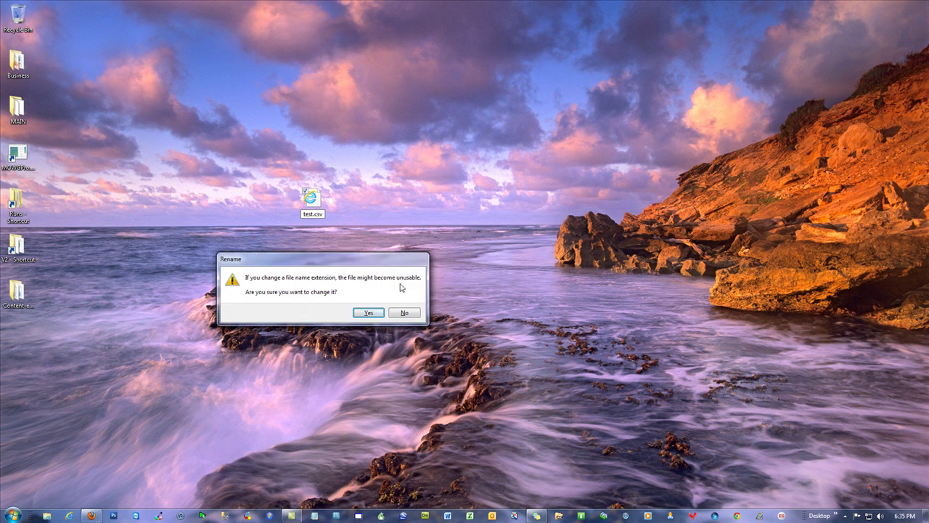
click(368, 313)
- Move the test.csv file to the Recycle Bin and empty the bin
click(314, 205)
drag(313, 205, 21, 24)
right_click(22, 24)
click(72, 47)
click(500, 296)
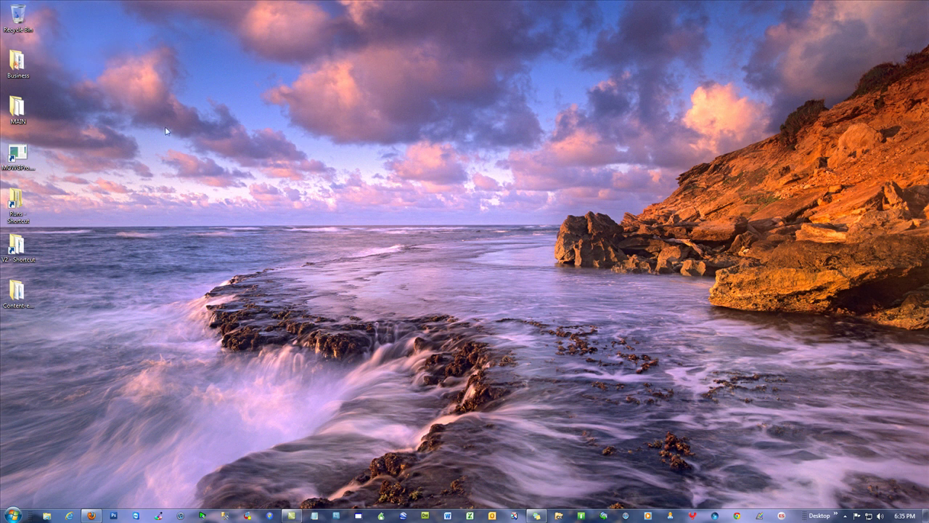
- Open the V2 folder from its desktop shortcut and open the MOWG-Samples.pfl profile
click(19, 247)
key(Return)
drag(331, 30, 331, 29)
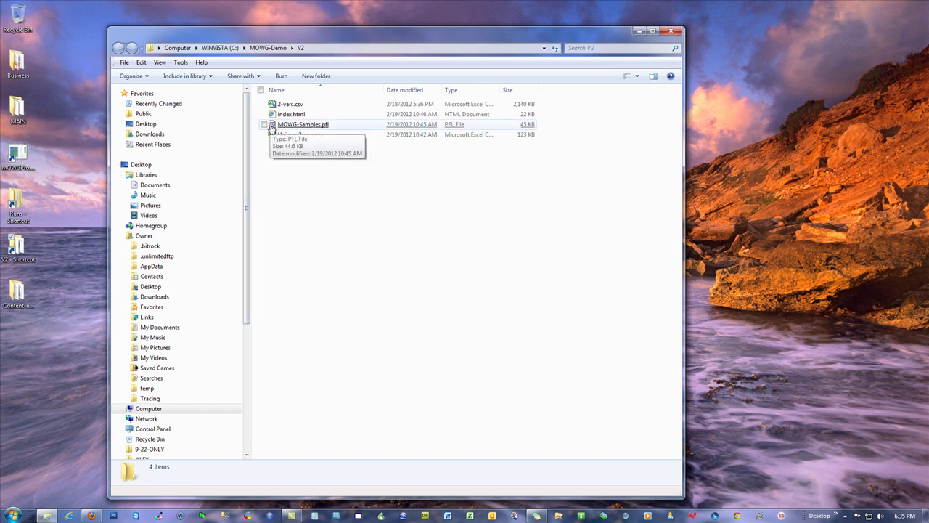
click(293, 129)
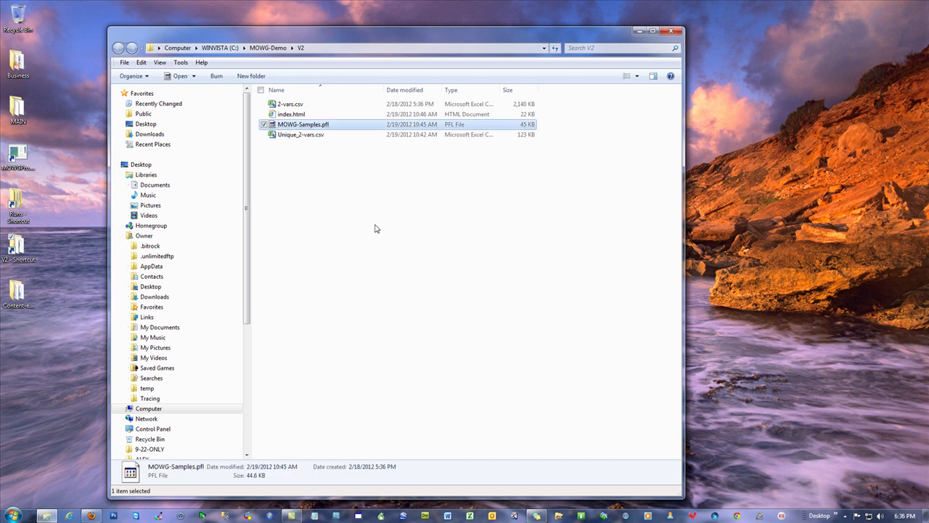
- Reposition the V2 folder window and close MOWG Professional without saving the profile
drag(404, 44, 430, 99)
click(510, 27)
click(677, 23)
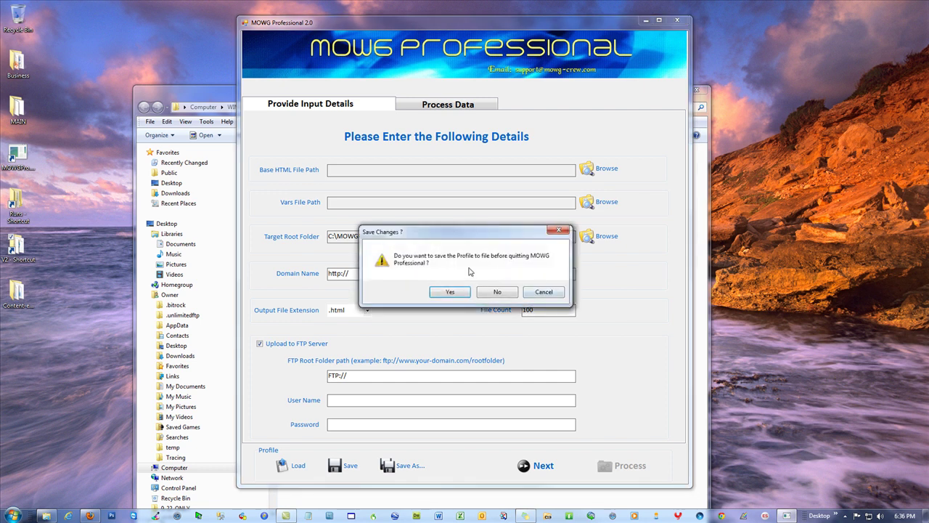
click(497, 294)
click(465, 283)
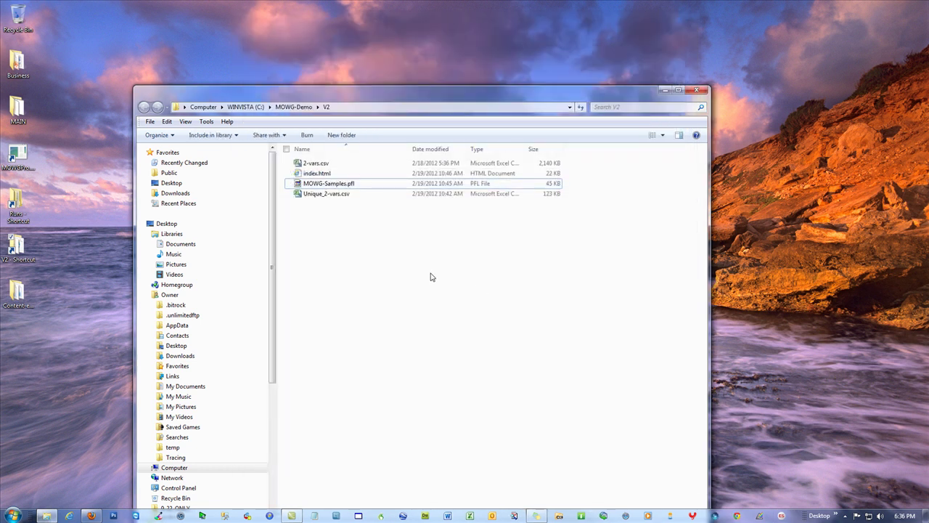
- Open the properties of MOWG-Samples.pfl and review the recommended and other programs offered for opening it
right_click(316, 188)
click(375, 339)
drag(402, 190, 299, 118)
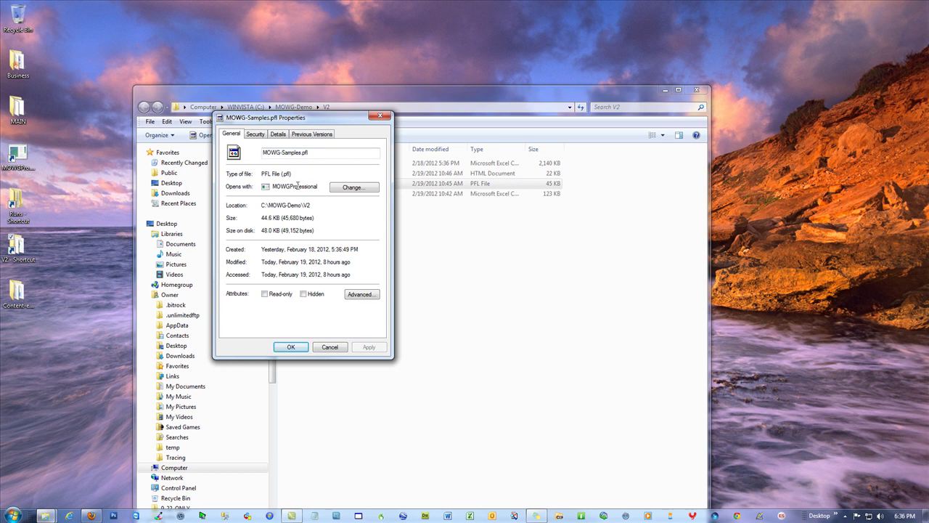
click(352, 187)
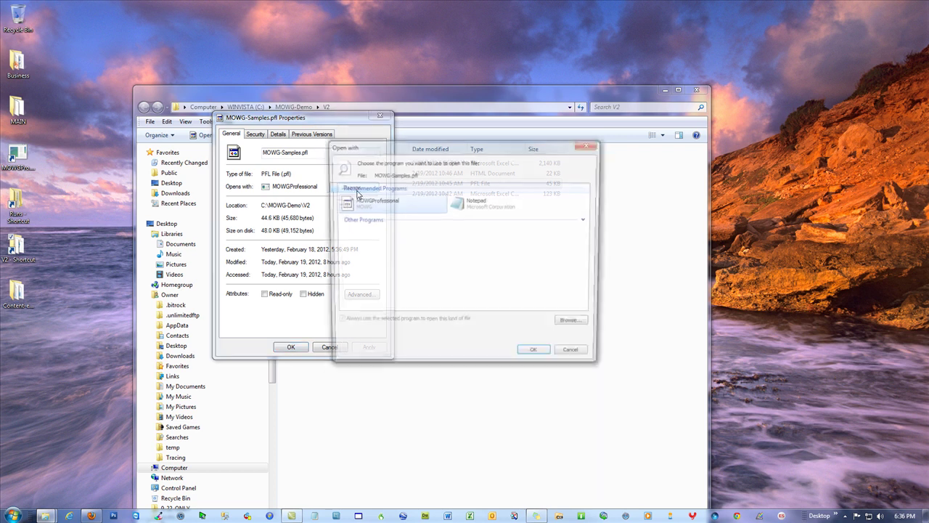
click(589, 220)
scroll(591, 247, down, 4)
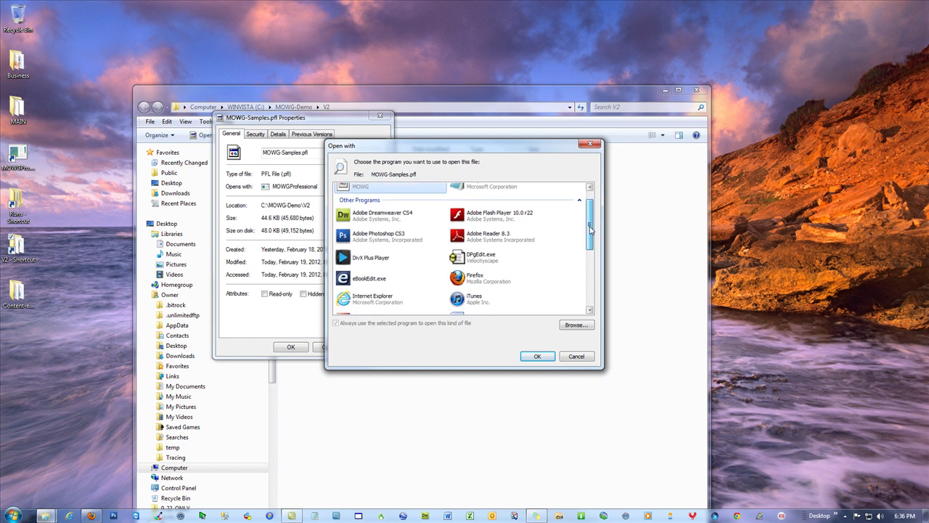
drag(589, 266, 589, 203)
click(586, 220)
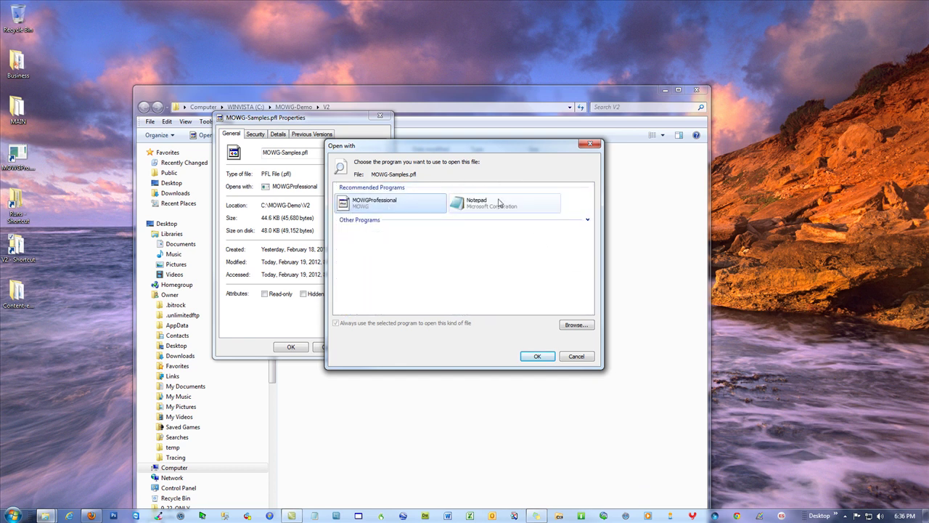
- Browse for a program to open the file with, going to the Mowg folder in C:\Program Files (x86)
click(576, 325)
drag(488, 164, 286, 71)
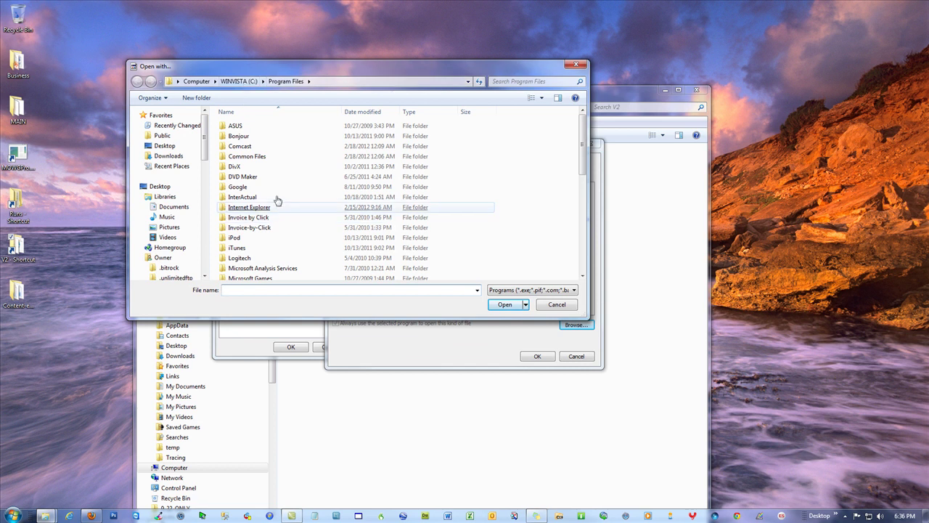
click(239, 81)
drag(584, 204, 583, 218)
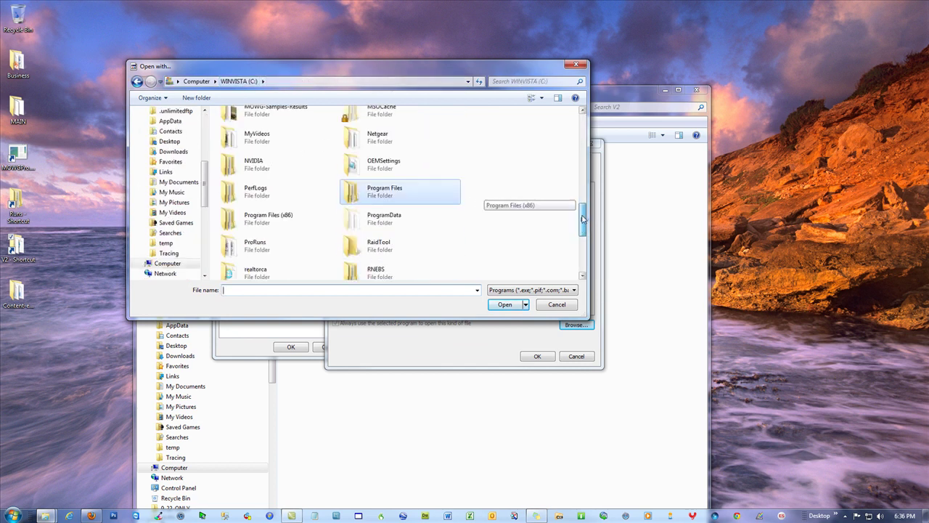
double_click(263, 223)
scroll(415, 207, down, 6)
scroll(421, 207, down, 7)
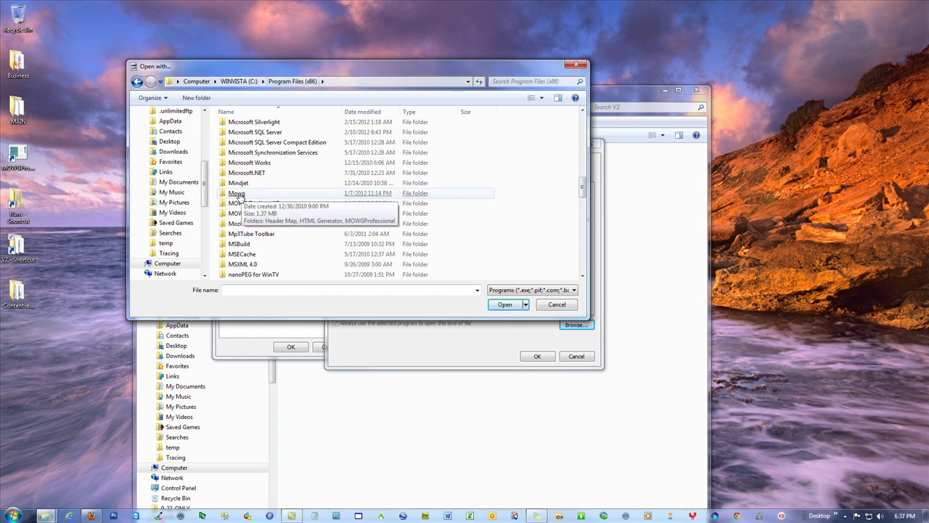
double_click(240, 193)
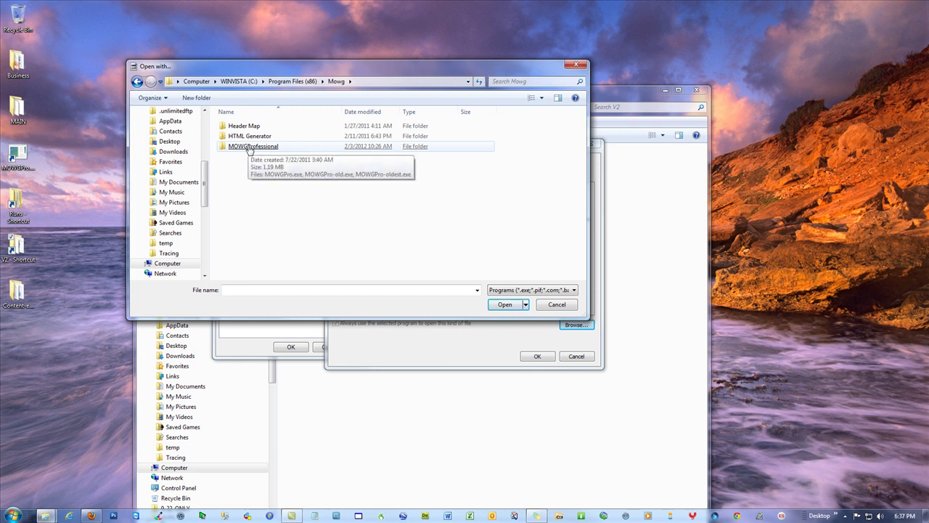
- Set MOWGProfessional from the MOWGProfessional folder as the program for opening .pfl files, apply it, and open MOWG Professional
double_click(249, 147)
double_click(247, 126)
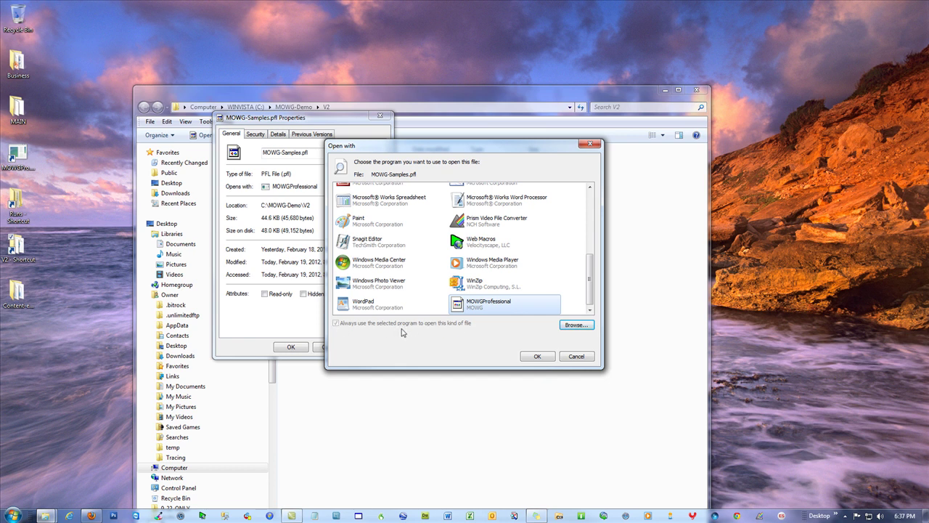
click(537, 356)
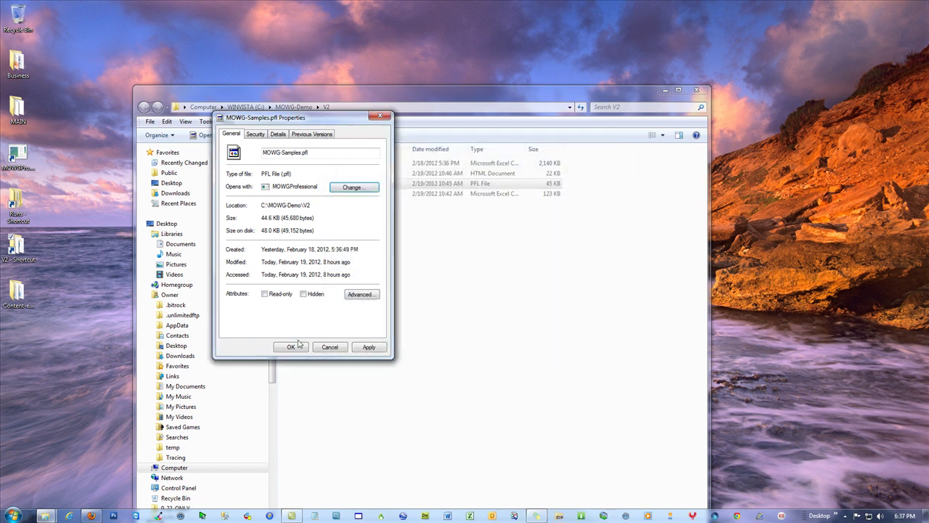
click(291, 348)
click(399, 58)
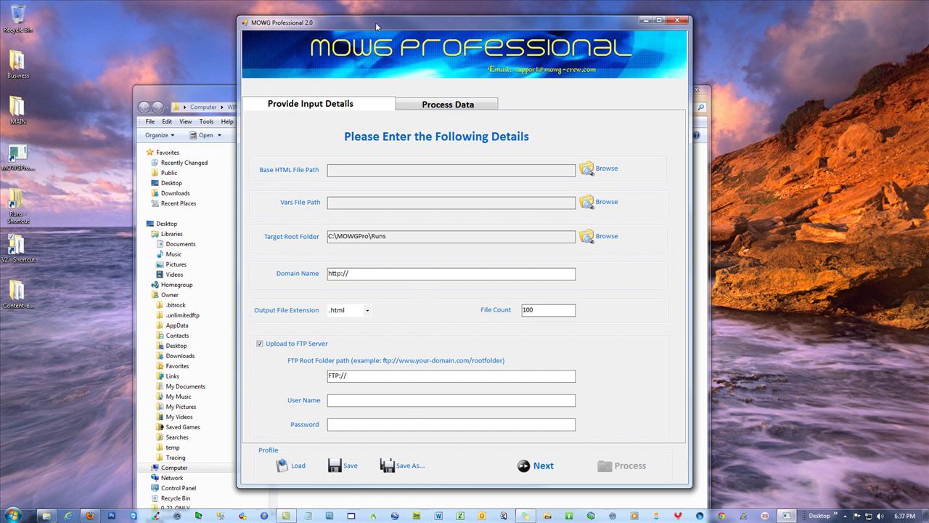
- Reposition the MOWG Professional window and load the saved MOWG sample profile into it
mouse_move(376, 27)
mouse_down()
mouse_move(501, 35)
mouse_move(344, 11)
mouse_move(530, 50)
mouse_move(378, 15)
mouse_up()
click(311, 184)
click(300, 457)
double_click(370, 88)
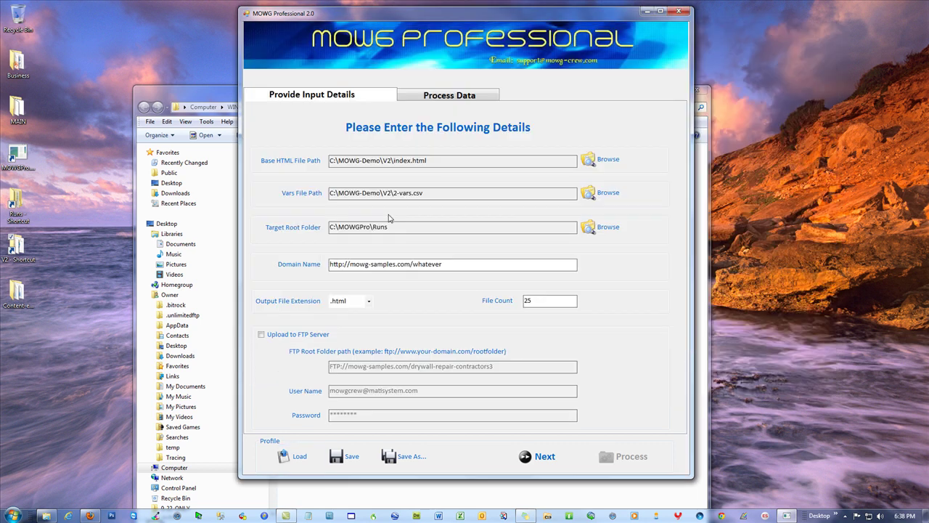
- Look at the Process Data page, return to the input details, enable Upload to FTP Server and set File Count to 1000
click(451, 97)
click(358, 97)
click(261, 336)
double_click(554, 300)
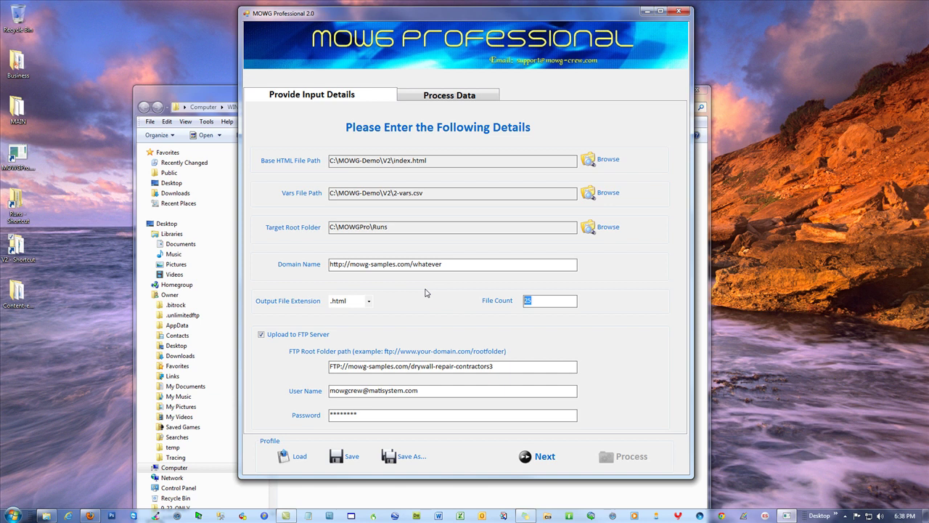
text(1000)
- Close MOWG Professional without saving the profile and close the V2 folder window
click(678, 10)
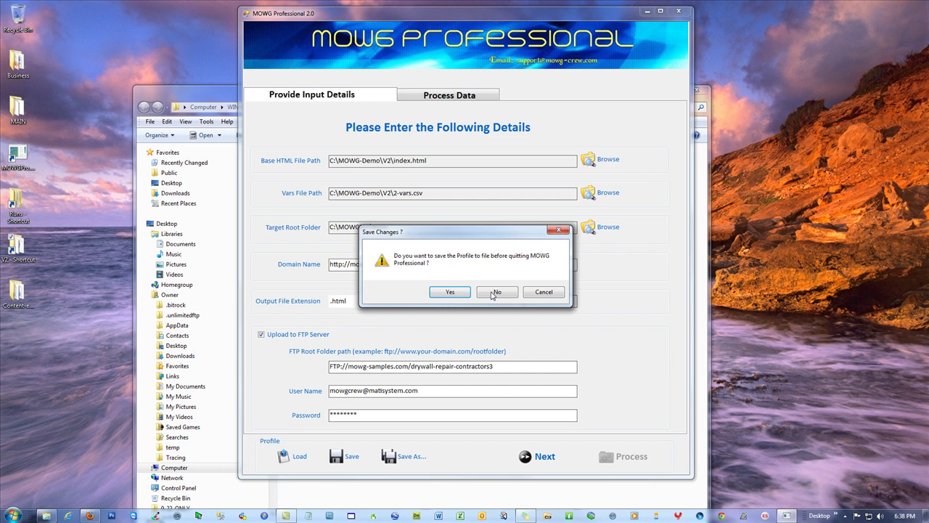
click(493, 294)
click(697, 89)
- Switch to Internet Explorer and go to mowg-crew.com/resources.html
click(70, 516)
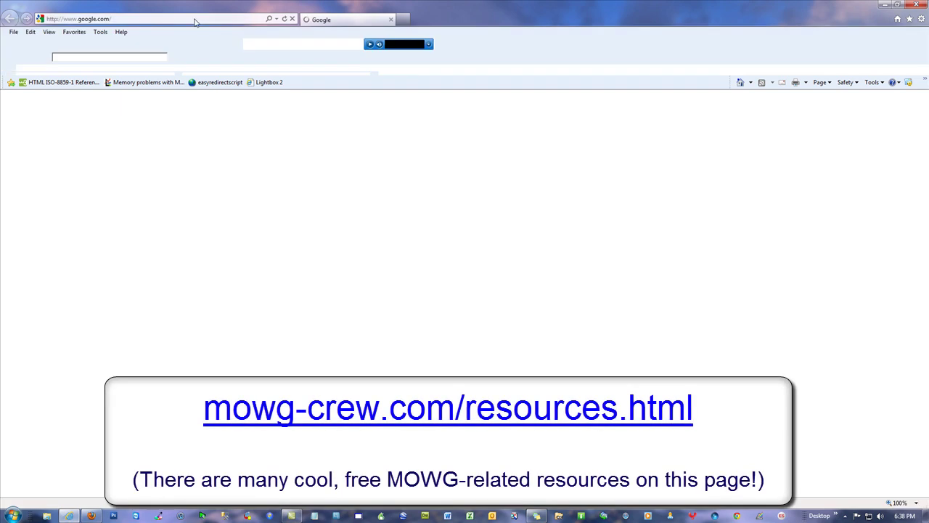
click(193, 22)
text(mowg-crew.com/resources.html)
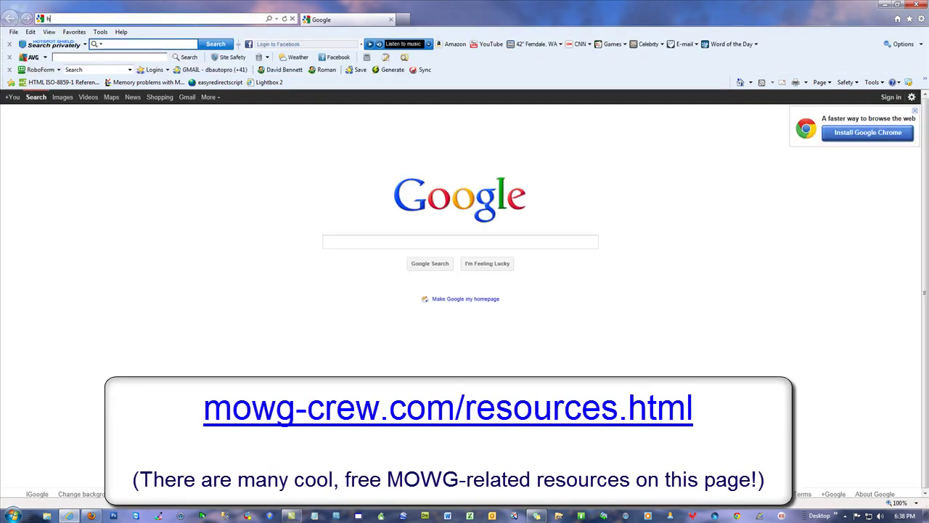
key(Return)
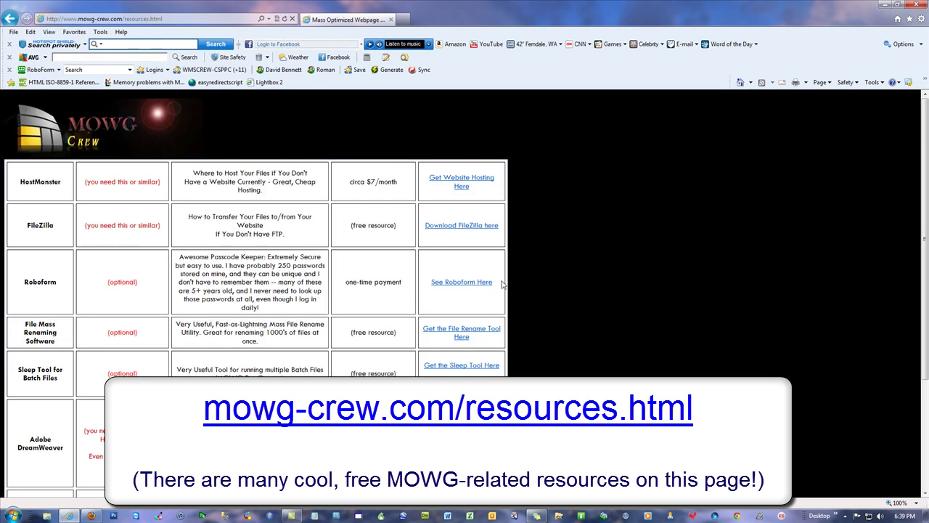
- Follow the website hosting link through to the HostMonster site, return to the resources page and close the browser
click(457, 183)
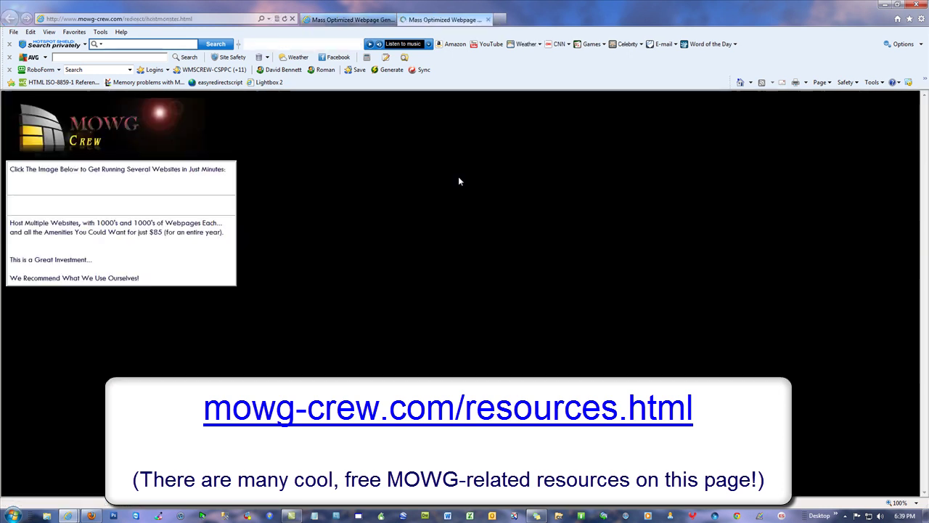
click(104, 225)
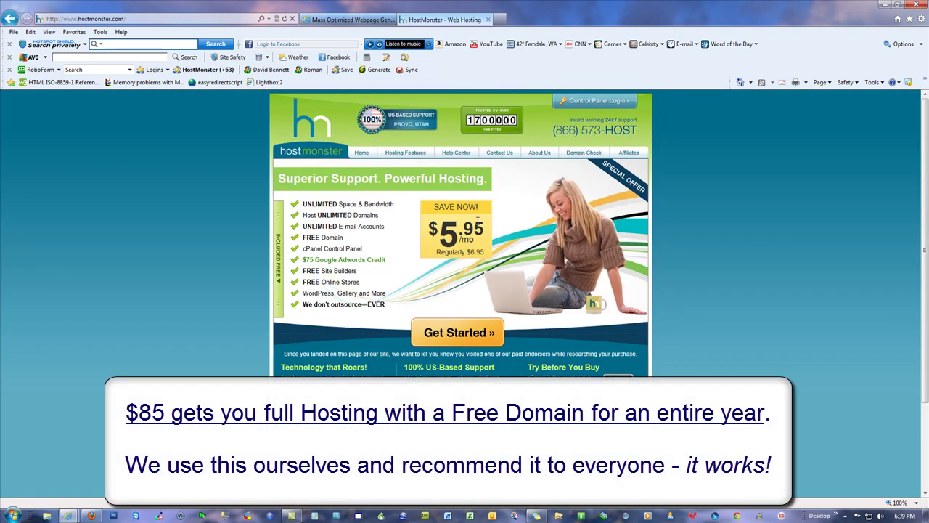
click(349, 20)
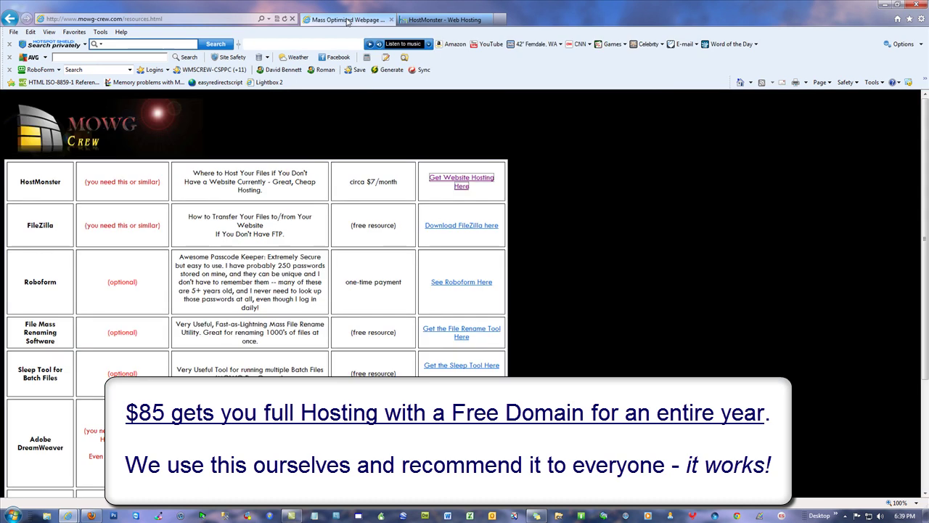
click(541, 203)
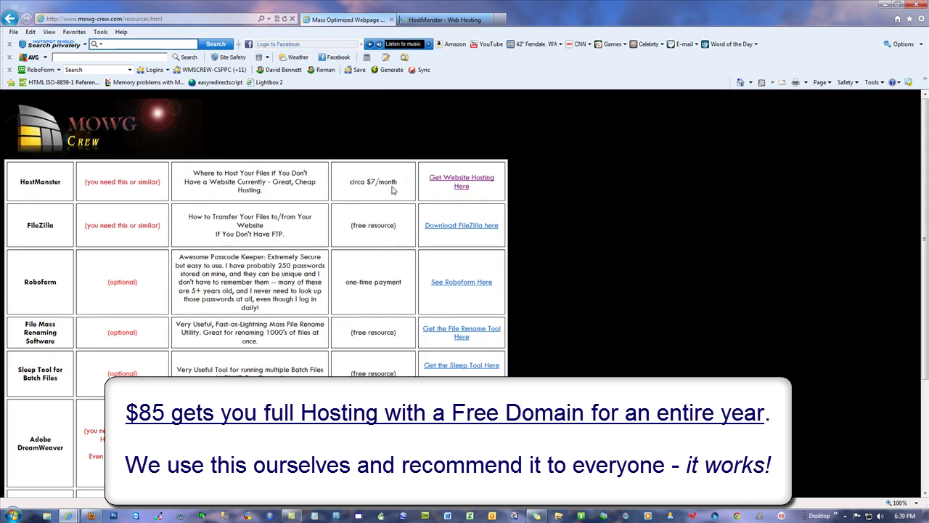
click(917, 6)
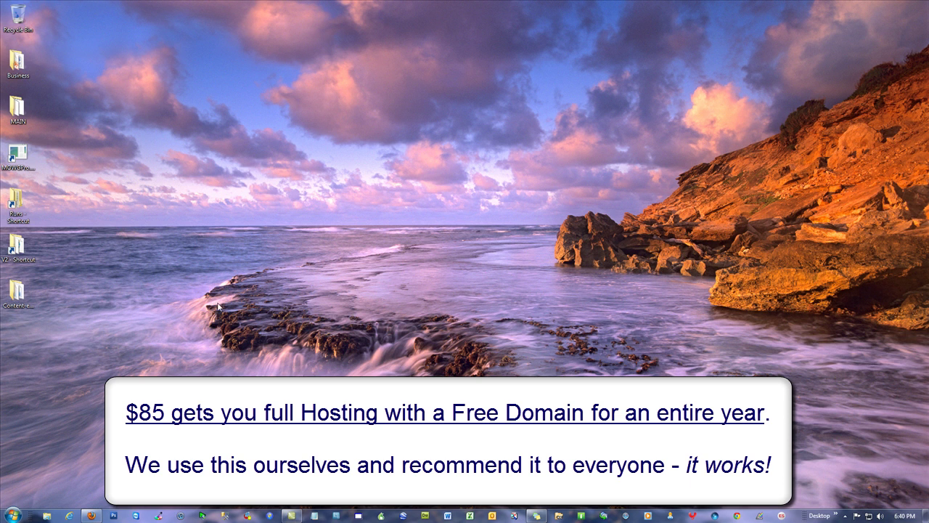
- Create a new file on the desktop with its default name and move it to the Recycle Bin
right_click(313, 80)
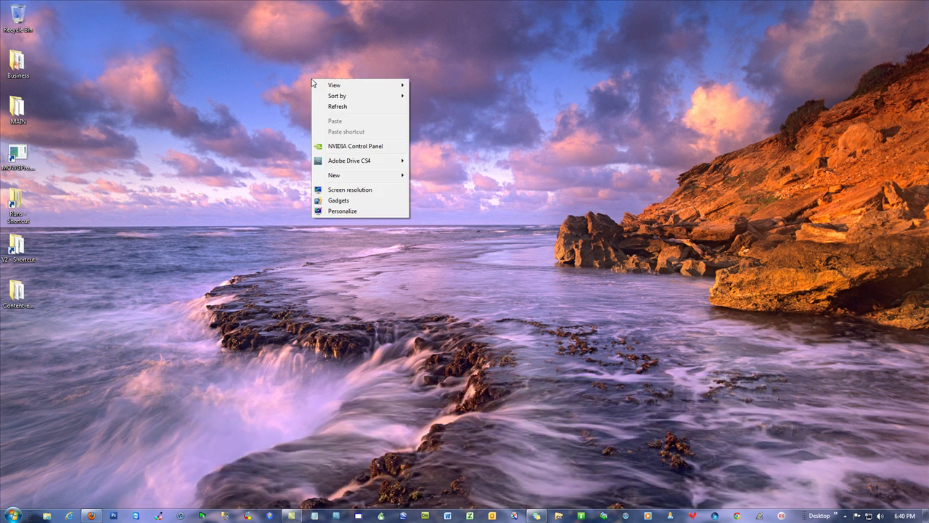
mouse_move(366, 176)
click(439, 296)
key(Return)
drag(299, 109, 18, 16)
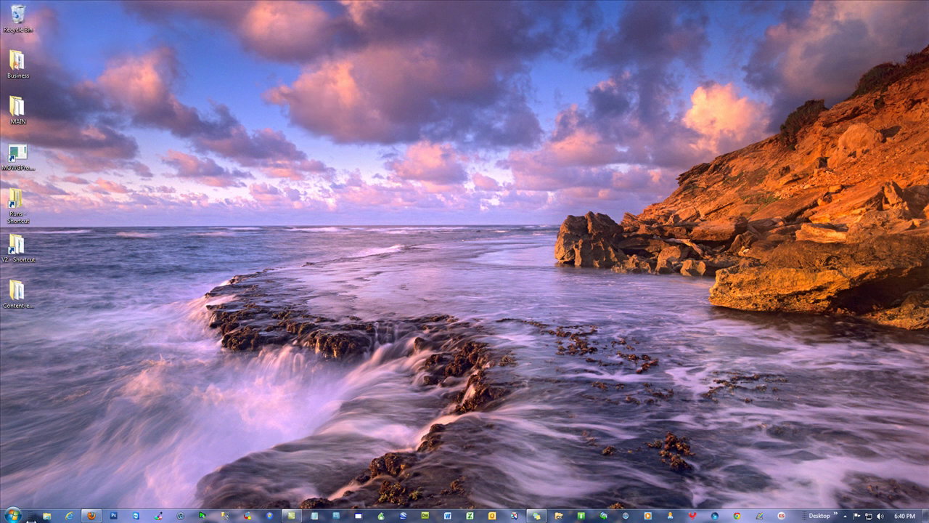
- Review the additional Region and Language settings from Control Panel without changing them, and close Control Panel
click(13, 514)
click(154, 356)
click(56, 186)
click(273, 347)
click(308, 428)
click(288, 374)
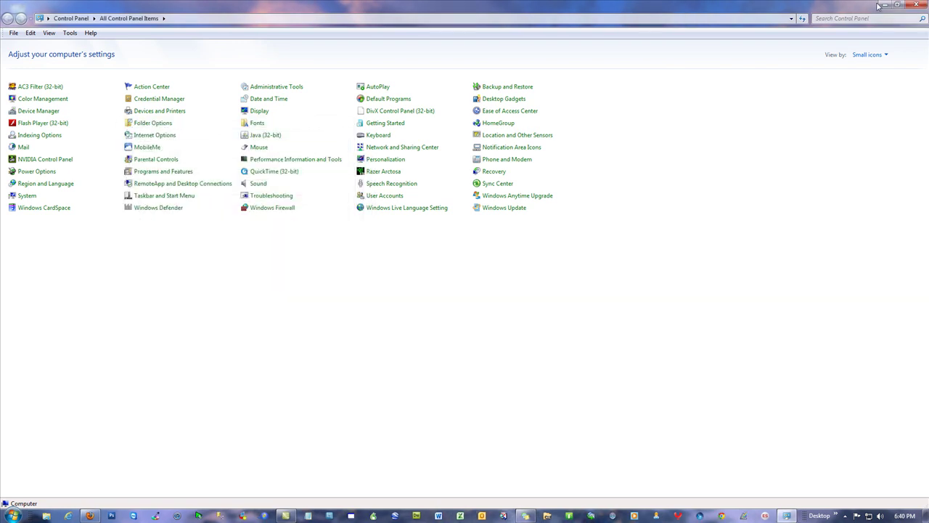
click(913, 5)
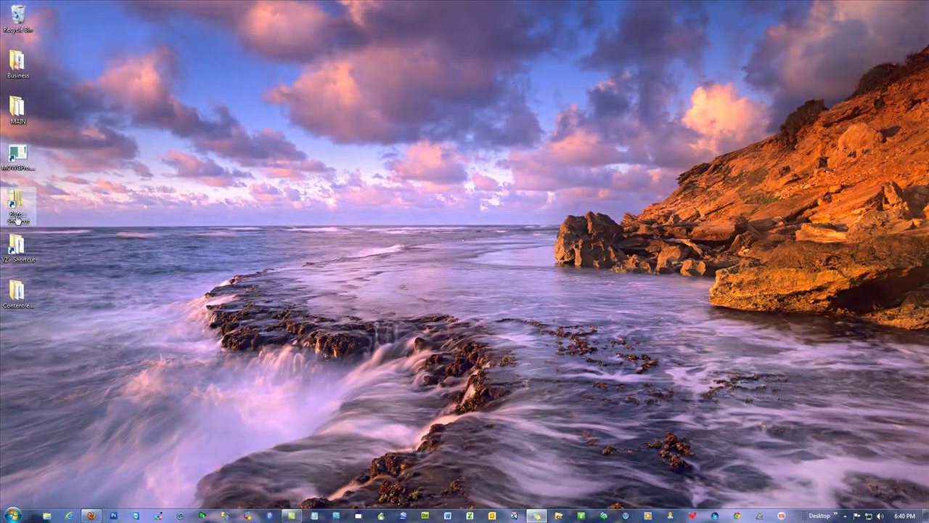
- Review the program choices for opening MOWG-Samples.pfl in the V2 folder, cancel the dialogs and close the folder
double_click(15, 247)
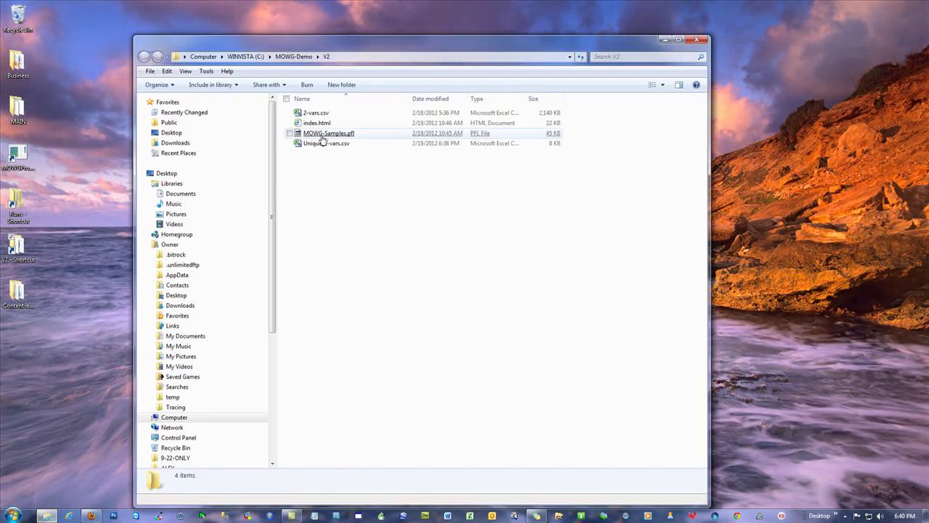
right_click(324, 134)
click(376, 294)
click(463, 212)
click(576, 327)
click(554, 304)
click(577, 356)
click(441, 368)
click(695, 40)
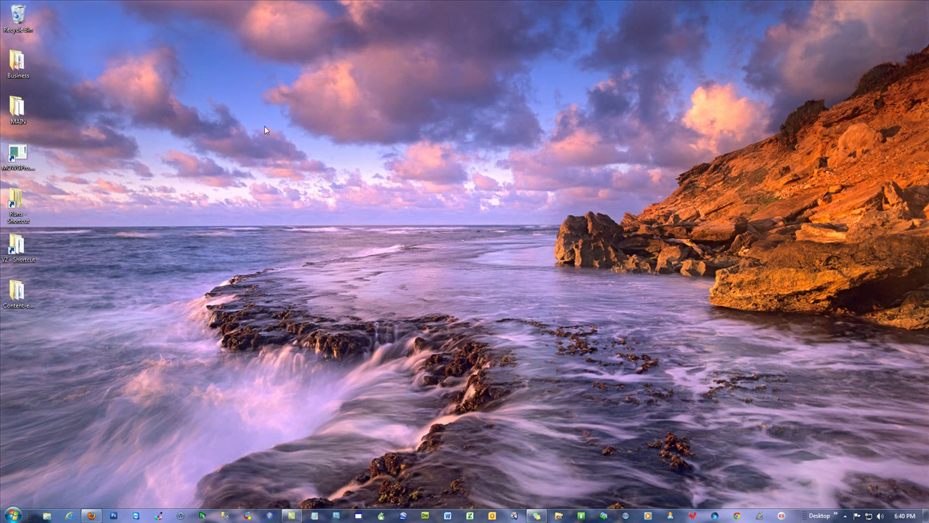
- Empty the Recycle Bin and confirm the permanent deletion
right_click(16, 18)
click(58, 42)
click(500, 300)
- Start Excel, move its window higher, display the MOWG toolbar 17 commands and close Excel
click(471, 515)
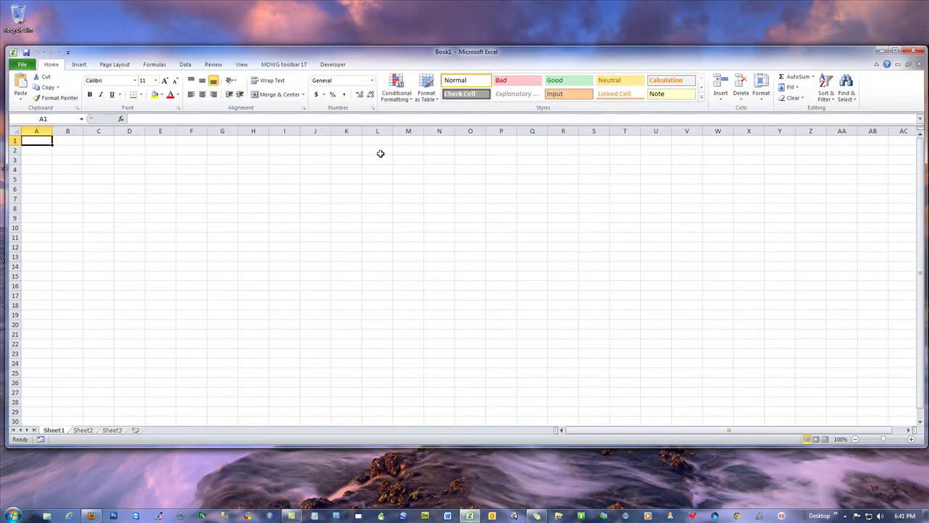
drag(595, 60, 594, 45)
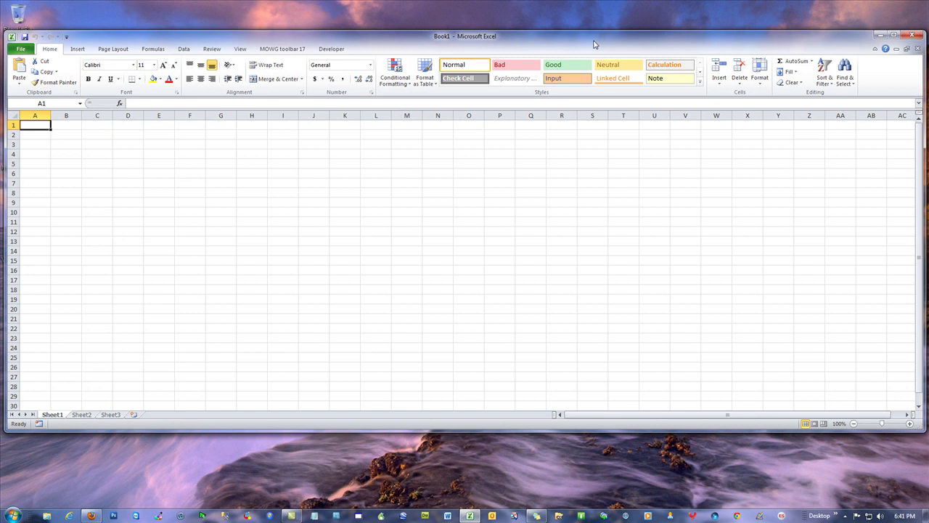
click(600, 18)
click(606, 39)
click(278, 49)
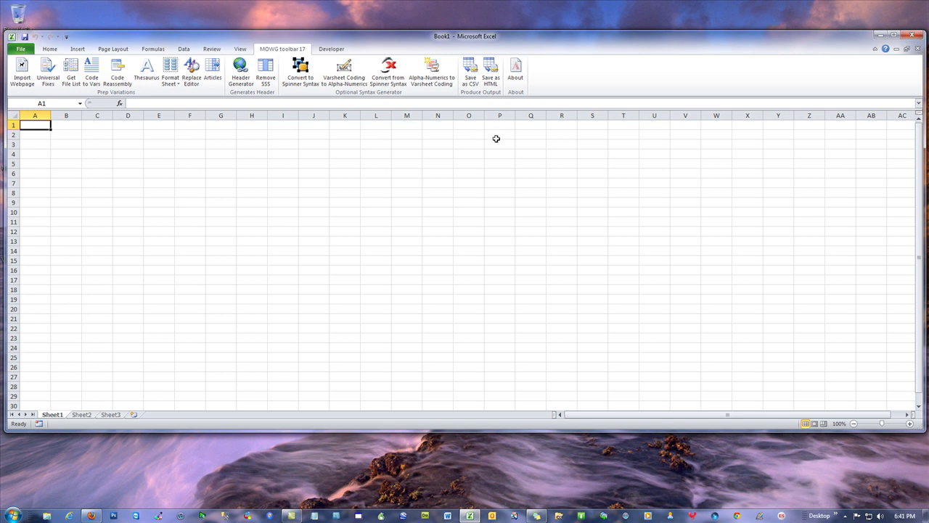
click(912, 36)
- Open and close Internet Explorer, and start Excel again with the MOWG toolbar 17 commands displayed
click(69, 515)
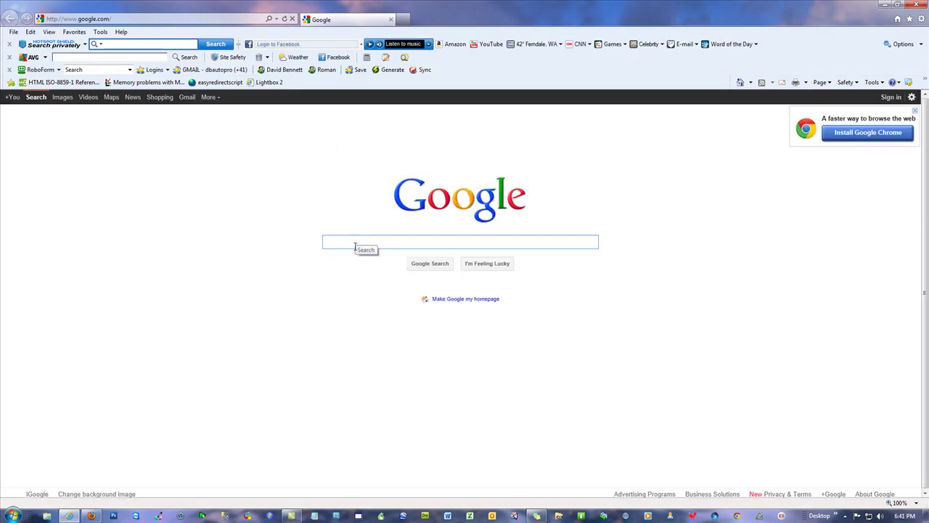
click(917, 5)
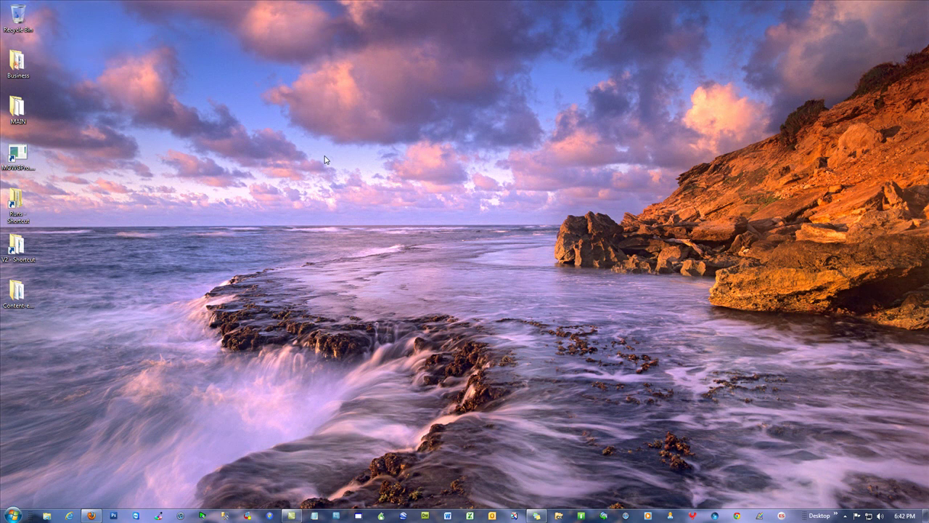
click(470, 516)
click(279, 50)
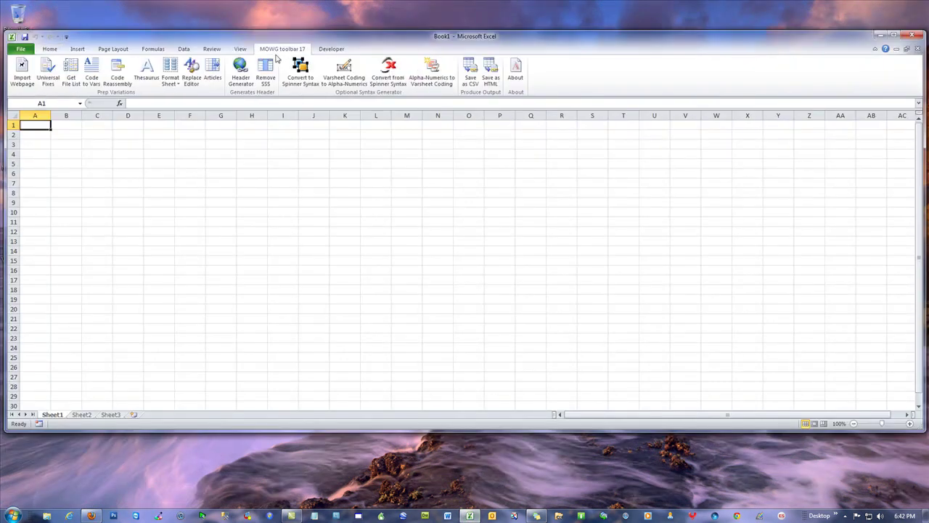